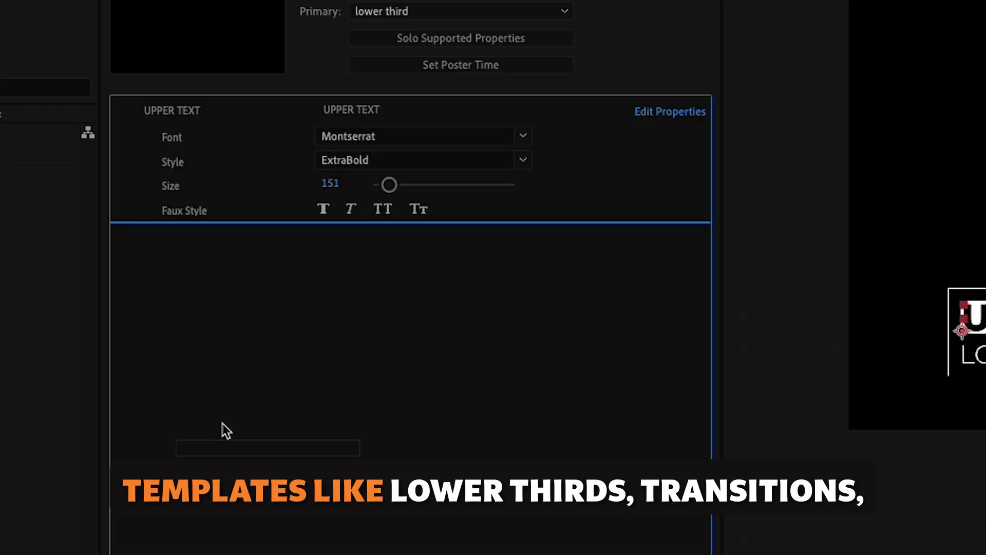
# Add a text property to the template controls and enable font size adjustment in the LOWER TEXT source text properties
pyautogui.moveTo(222, 429); pyautogui.dragTo(286, 341)
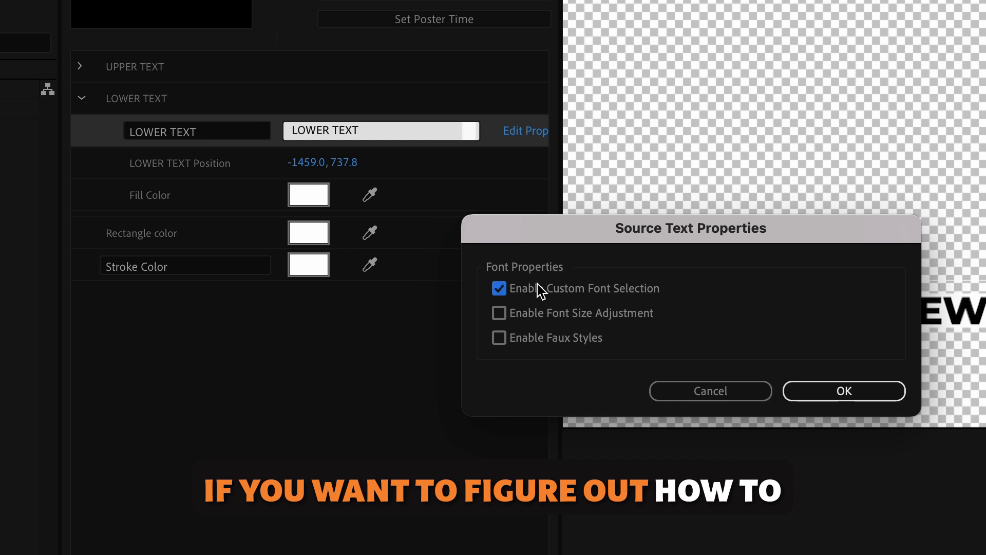
pyautogui.click(526, 315)
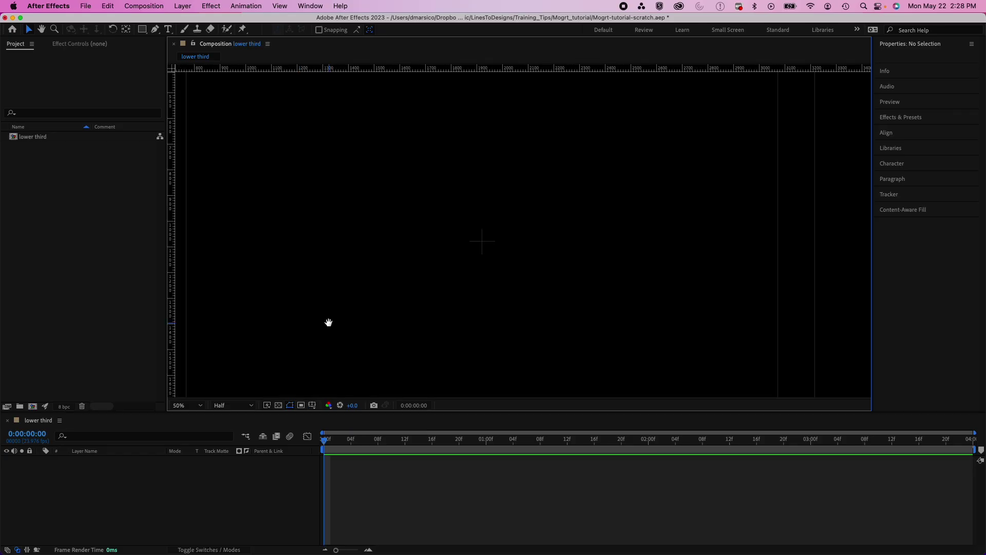
# Show the guides over the lower-left area of the lower third composition
pyautogui.moveTo(328, 321); pyautogui.dragTo(556, 173)
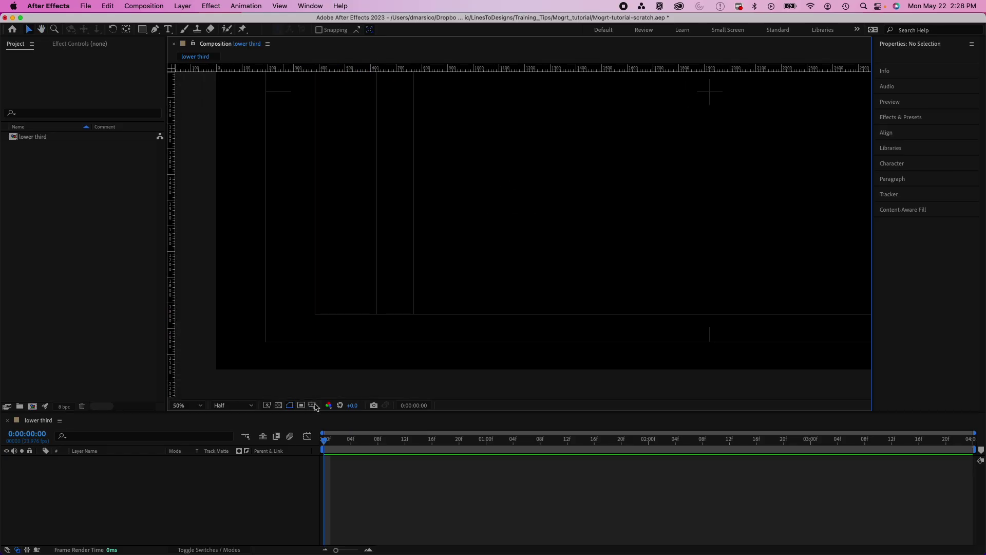
pyautogui.click(312, 405)
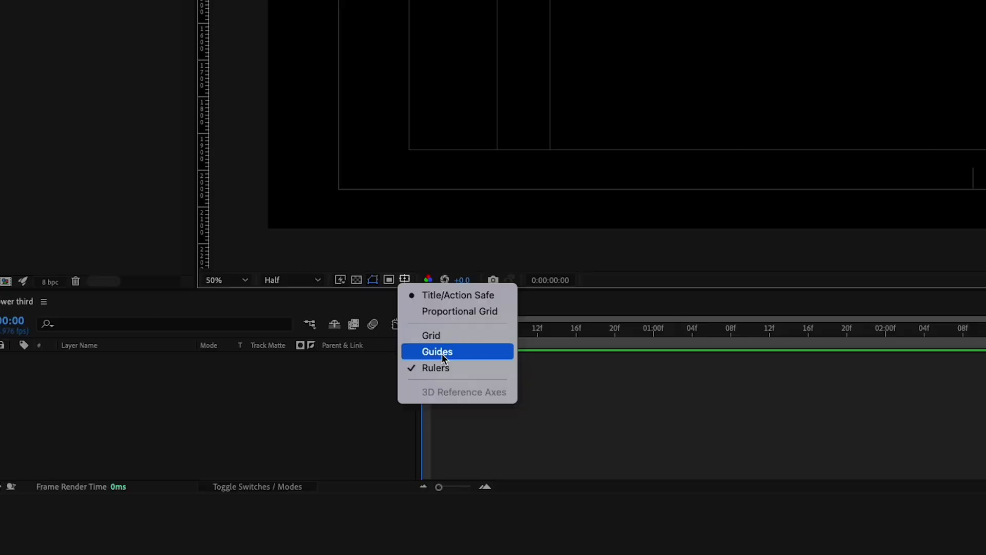
pyautogui.click(333, 454)
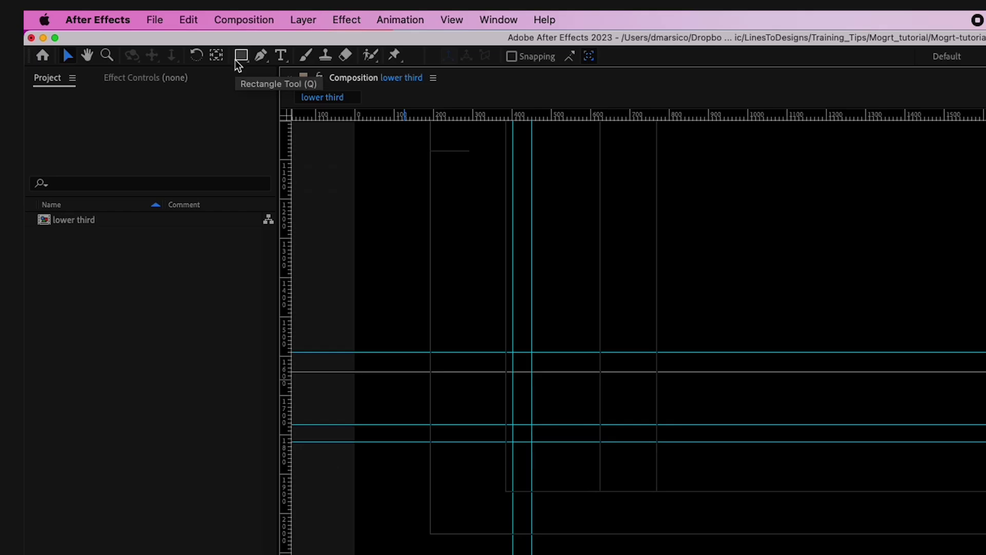
# Draw a rectangle of about 1774 by 352 px that spans the guides in the lower part of the frame
pyautogui.click(240, 59)
pyautogui.moveTo(417, 20); pyautogui.dragTo(576, 141)
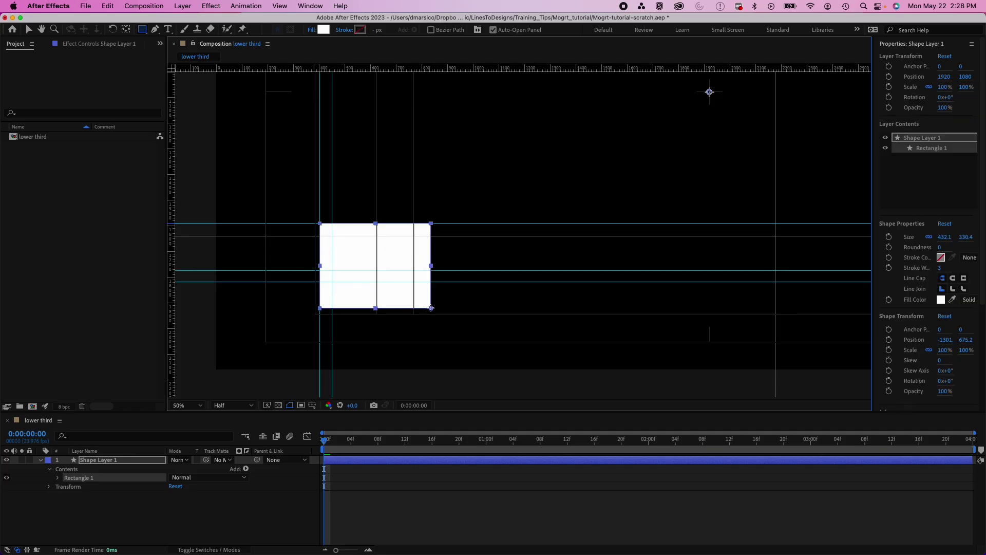
pyautogui.moveTo(431, 309); pyautogui.dragTo(776, 312)
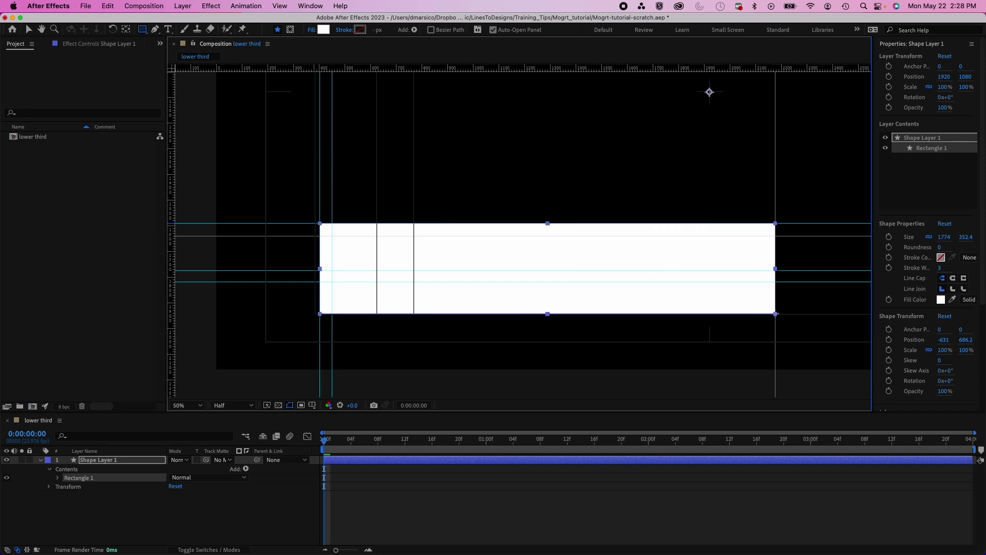
# Remove the rectangle's fill and give it a white stroke, FFFFFF
pyautogui.click(311, 30)
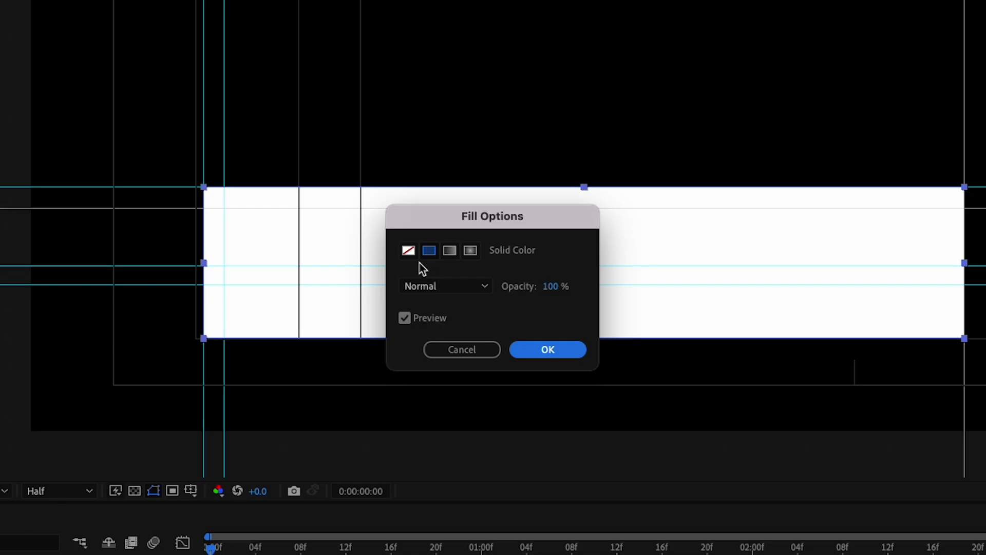
pyautogui.click(490, 506)
pyautogui.click(546, 354)
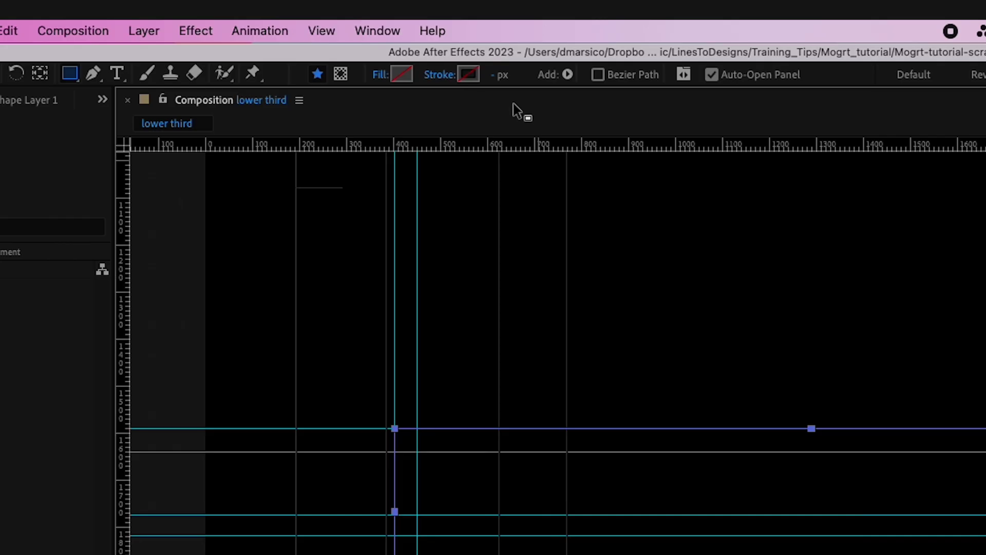
pyautogui.click(467, 74)
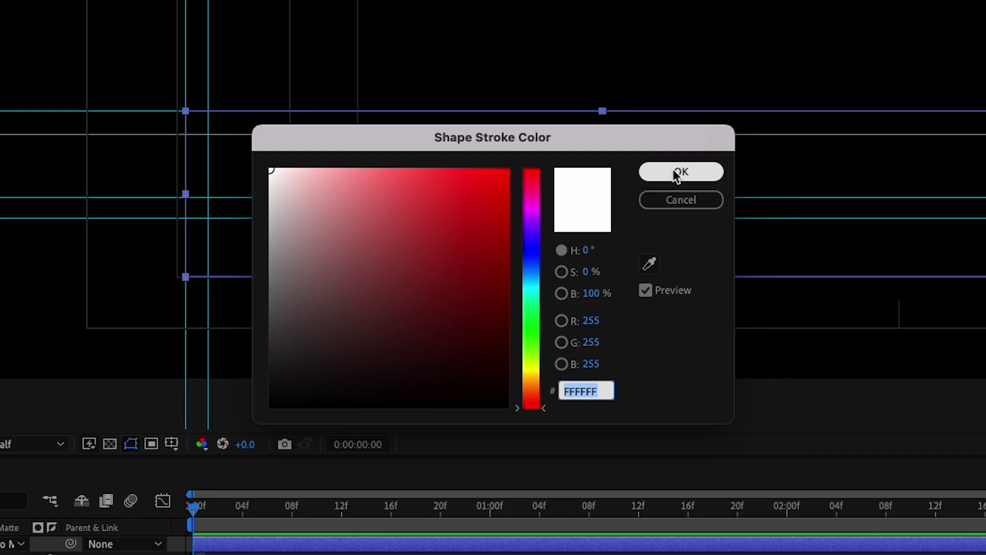
pyautogui.click(677, 174)
# Draw a second, shorter rectangle along the inner guides of the outlined frame and give it a solid white fill
pyautogui.moveTo(208, 135)
pyautogui.mouseDown()
pyautogui.moveTo(919, 212)
pyautogui.moveTo(985, 194)
pyautogui.mouseUp()
pyautogui.click(251, 124)
pyautogui.moveTo(308, 156); pyautogui.dragTo(223, 97)
pyautogui.press('Return')
# Add the text LOWER TEXT inside the outlined frame, below the white bar
pyautogui.click(346, 121)
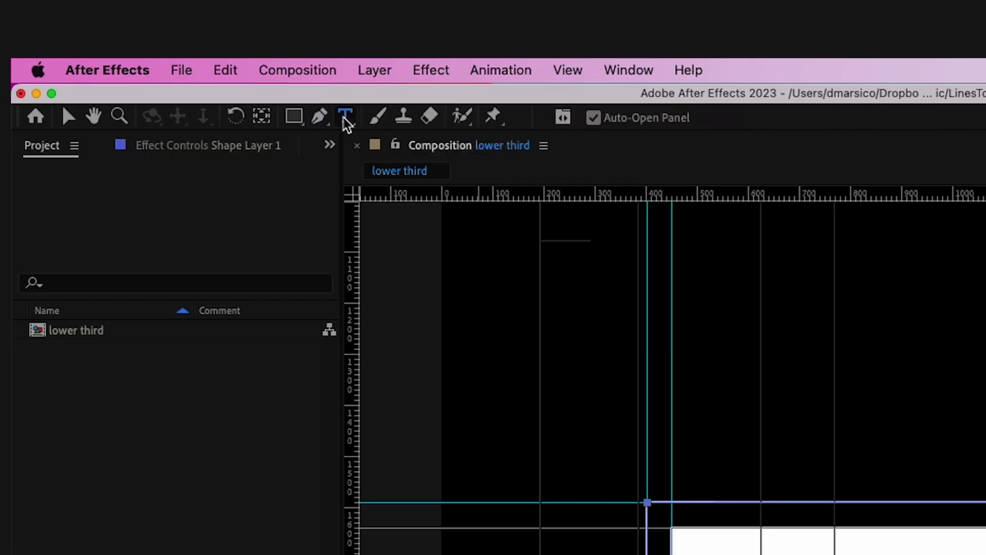
pyautogui.click(203, 183)
pyautogui.write('LOWER TEXT')
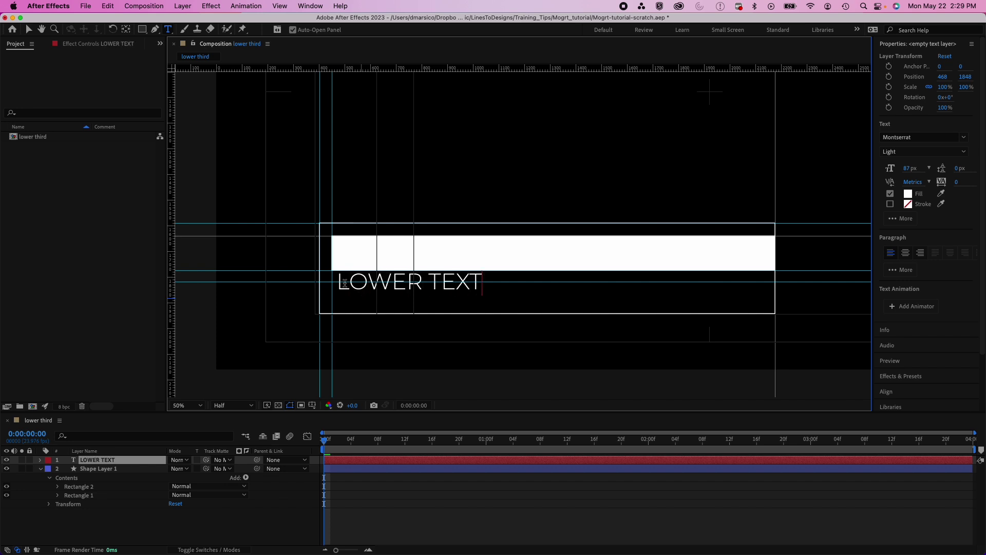
# Move LOWER TEXT into line with the start of the white bar and hide the guides
pyautogui.click(30, 33)
pyautogui.moveTo(383, 284); pyautogui.dragTo(379, 293)
pyautogui.click(313, 406)
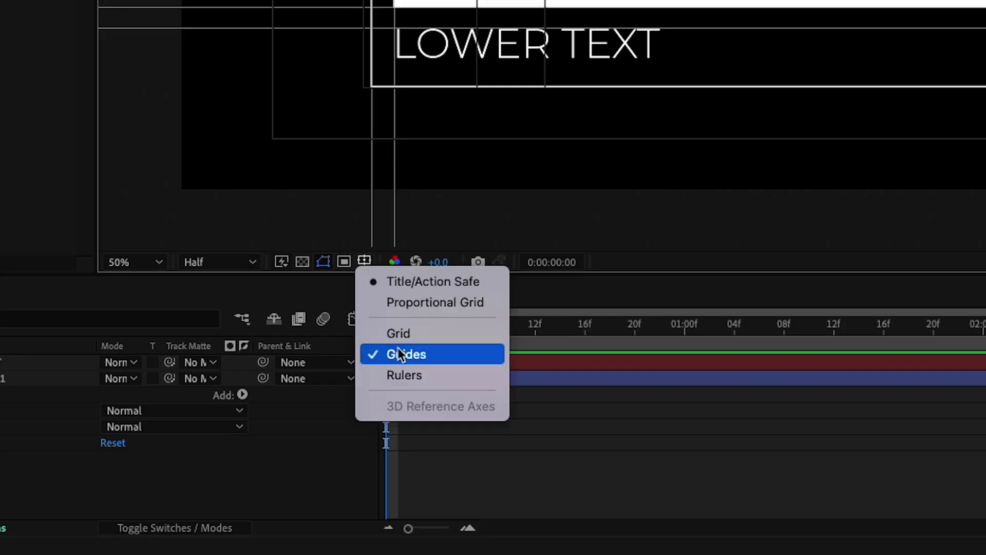
pyautogui.click(401, 354)
# Add Trim Paths to the STROKE LAYER and set a Start keyframe of 0.0% at 0:00:00:00
pyautogui.click(243, 394)
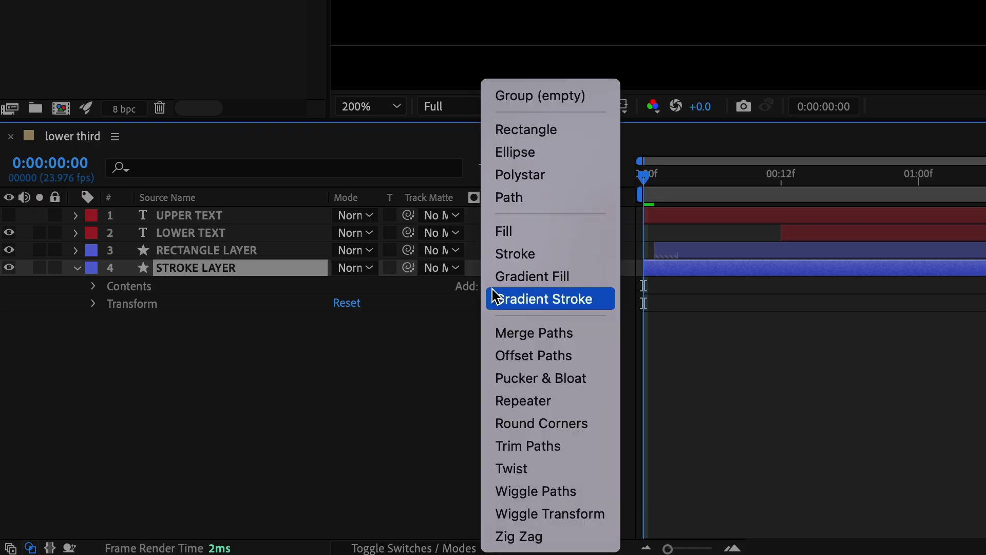
pyautogui.click(568, 451)
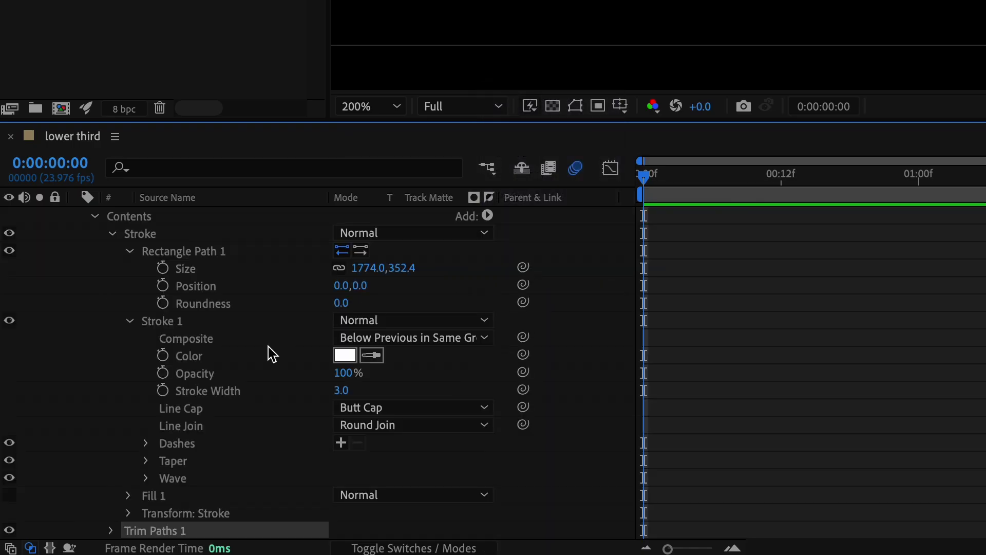
pyautogui.scroll(-1, 164, 472)
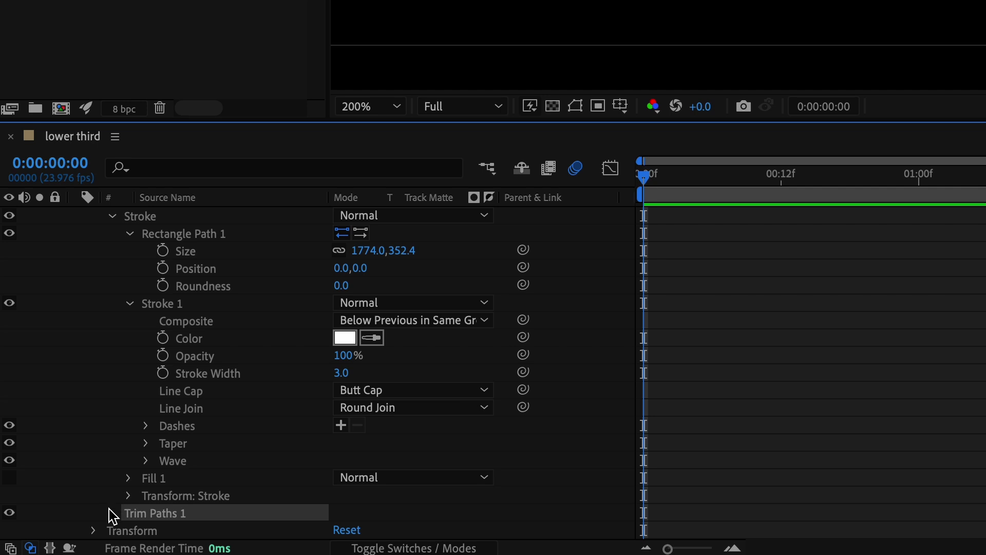
pyautogui.click(112, 514)
pyautogui.click(146, 466)
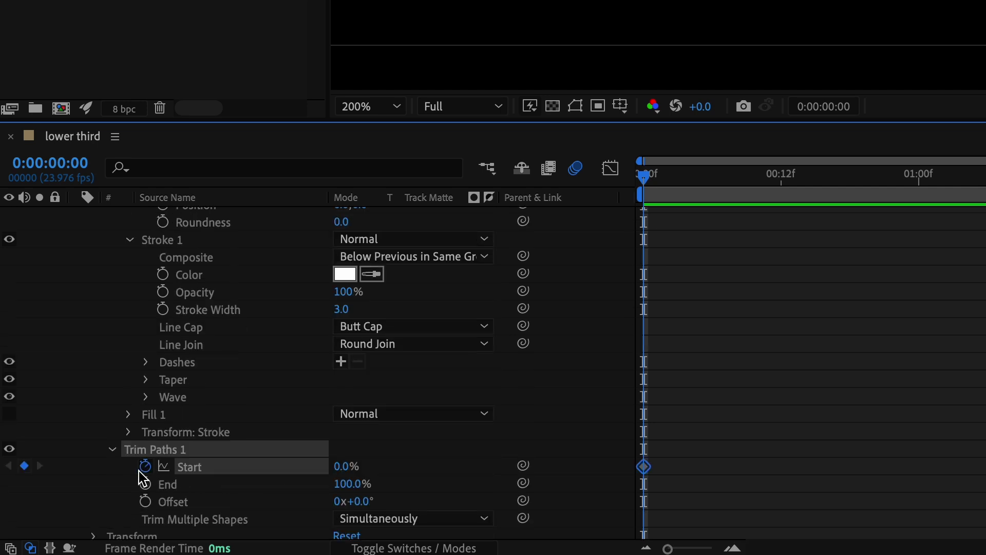
# At 0:00:01:00, set the End value of the stroke's Trim Paths to 50%
pyautogui.click(920, 186)
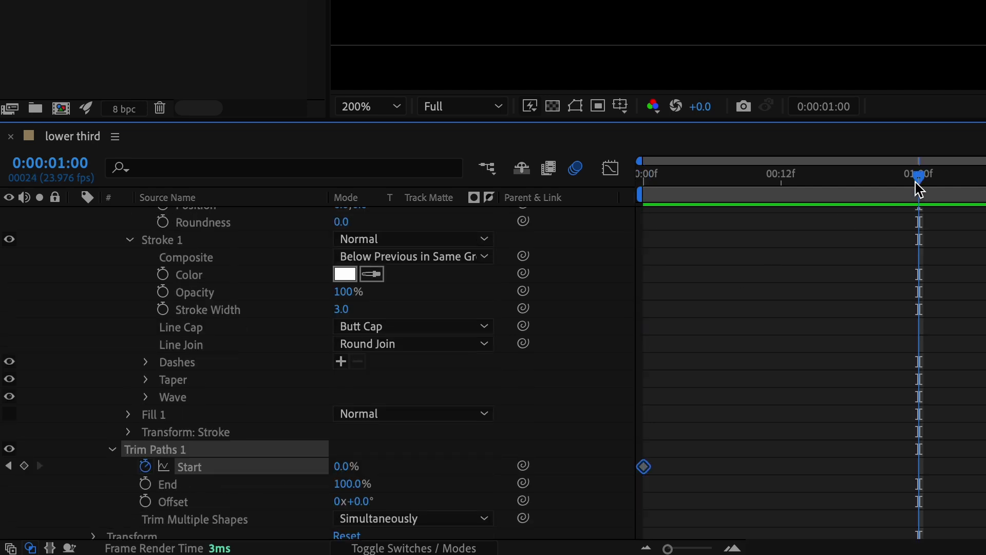
pyautogui.moveTo(348, 484); pyautogui.dragTo(320, 479)
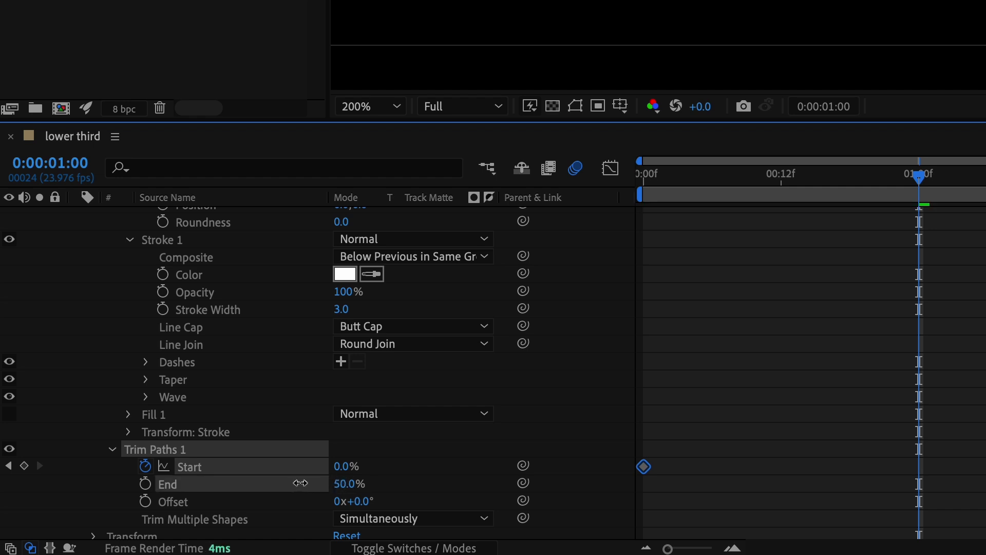
pyautogui.moveTo(301, 483); pyautogui.dragTo(306, 467)
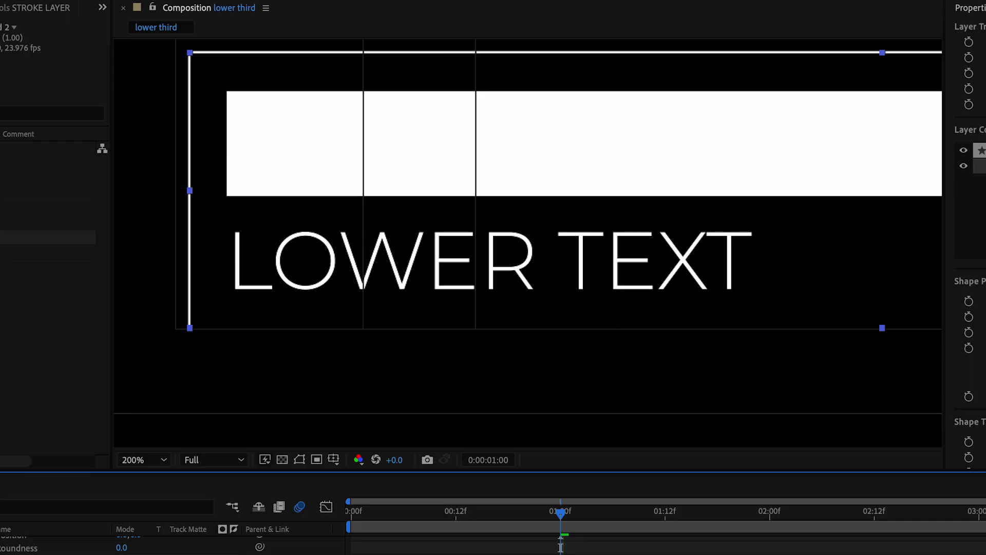
# Preview the stroke animation from the beginning of the composition
pyautogui.moveTo(561, 512); pyautogui.dragTo(351, 519)
pyautogui.scroll(-1, 445, 372)
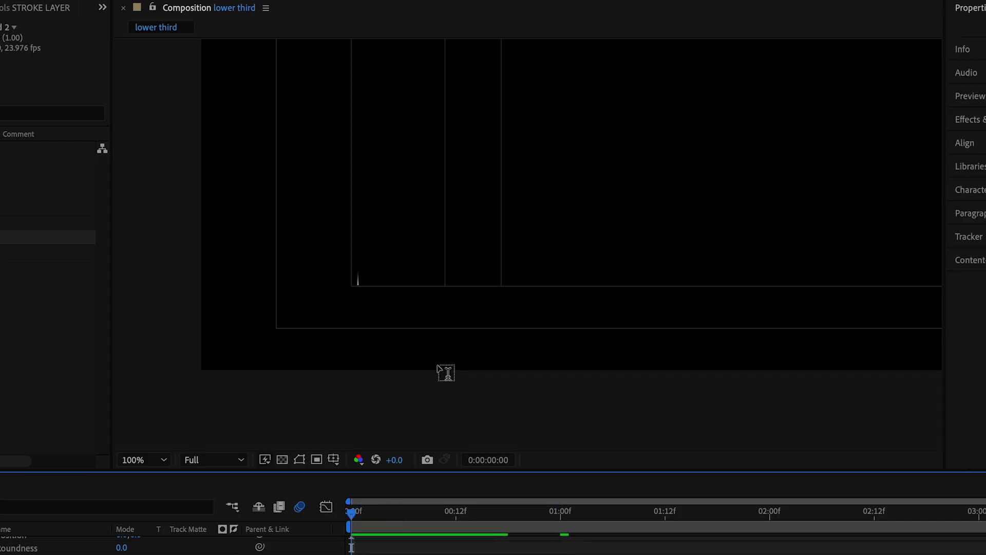
pyautogui.press('space')
pyautogui.press('space')
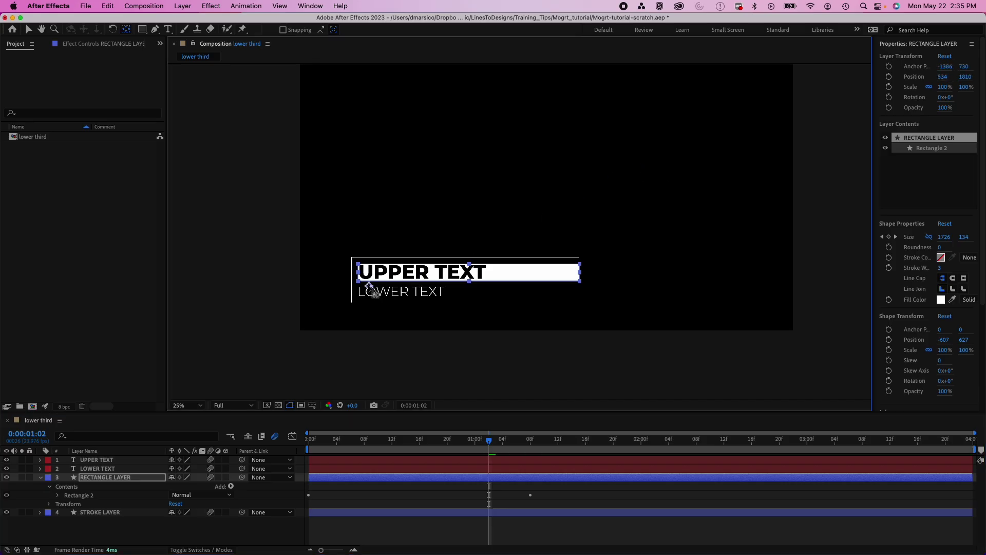
# Move the RECTANGLE LAYER's anchor point to the bar's left edge and keyframe its Scale at 100% at 0:00:01:02
pyautogui.moveTo(362, 273); pyautogui.dragTo(359, 271)
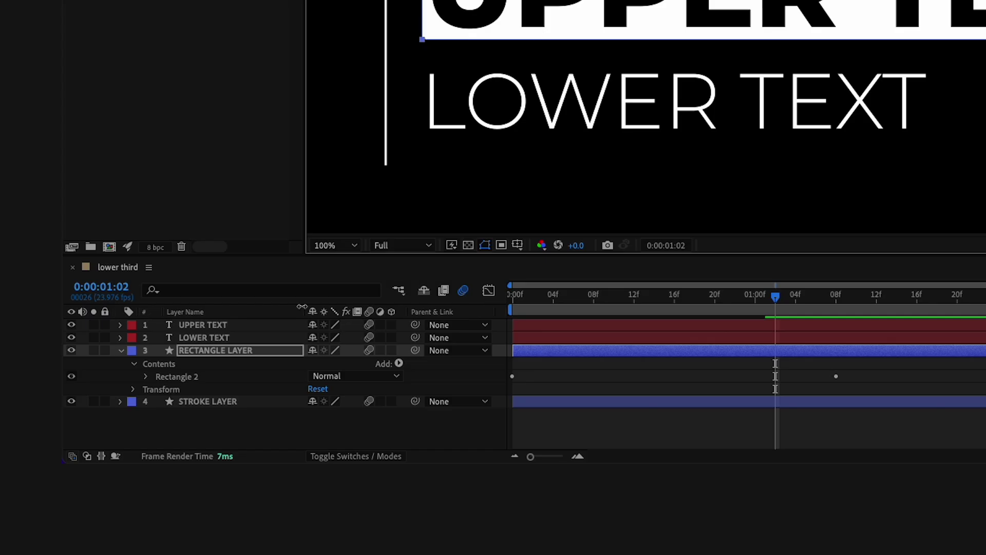
pyautogui.click(116, 477)
pyautogui.press('s')
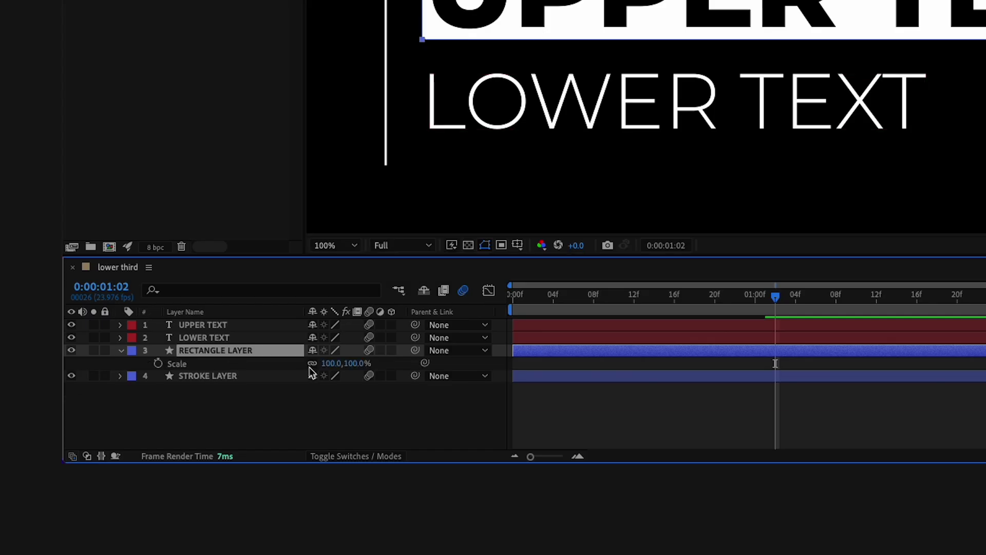
pyautogui.click(157, 363)
# At 0:00:00:00, unlink the RECTANGLE LAYER's Scale, set its horizontal value to 0%, and preview the bar growing
pyautogui.click(514, 310)
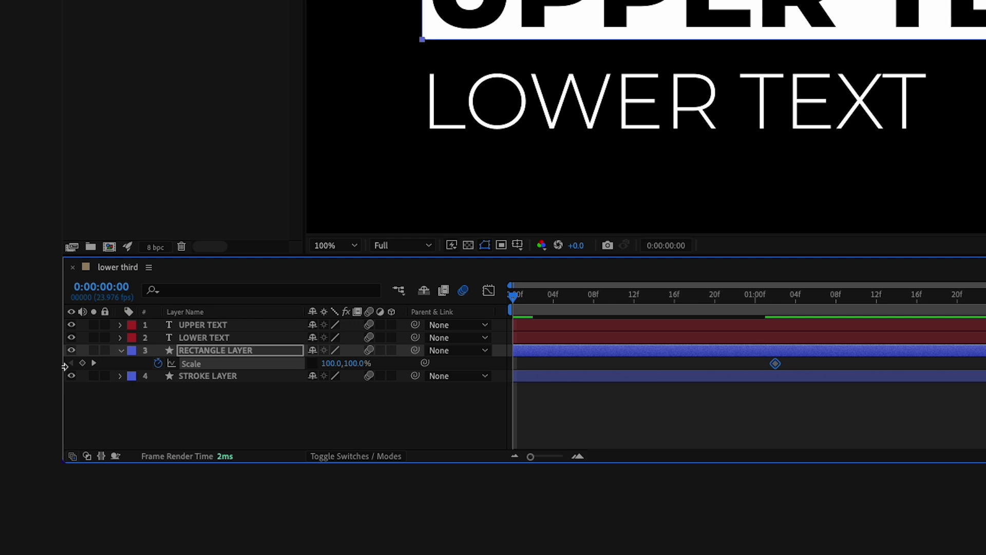
pyautogui.click(183, 394)
pyautogui.moveTo(329, 364); pyautogui.dragTo(198, 363)
pyautogui.click(571, 352)
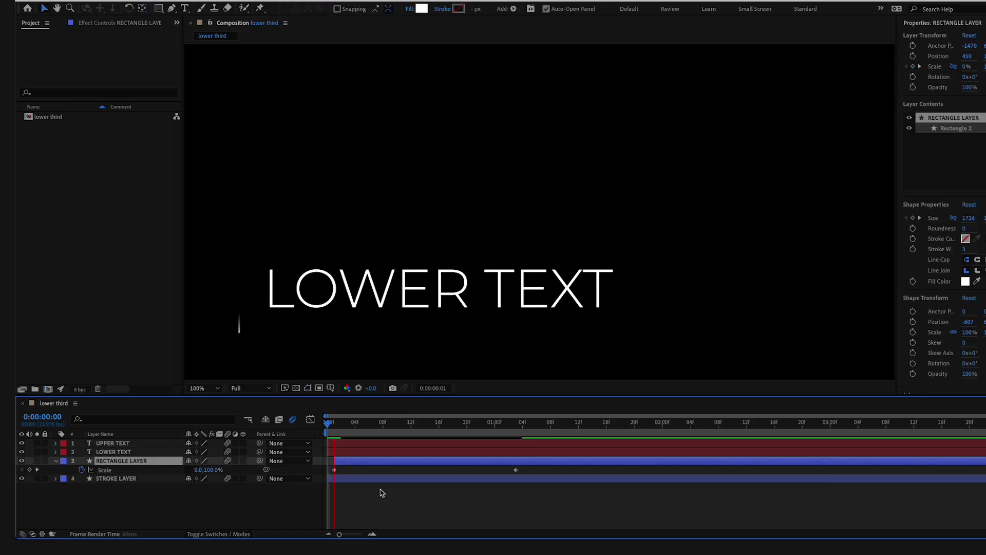
pyautogui.press('space')
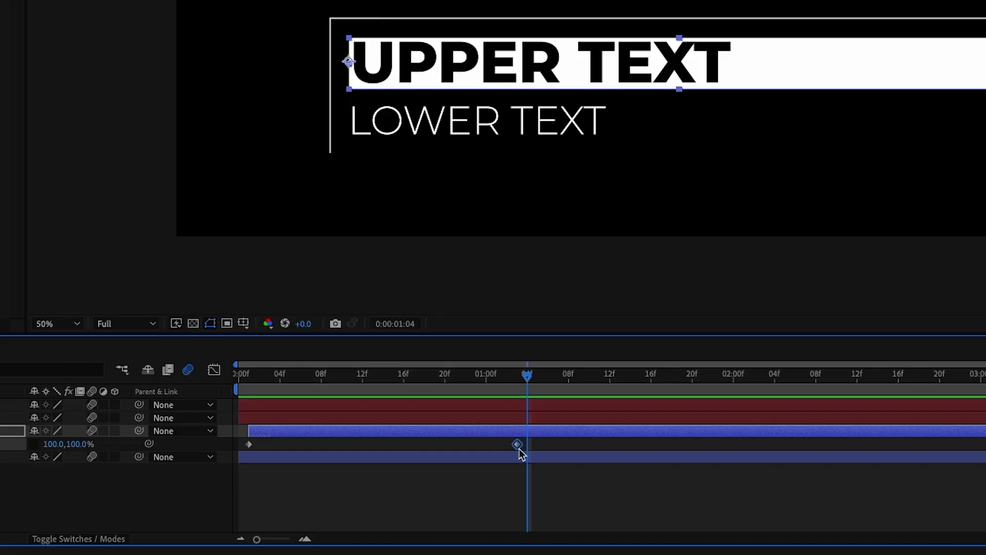
# Apply Easy Ease In to the RECTANGLE LAYER's ending Scale keyframe and preview the motion
pyautogui.rightClick(516, 469)
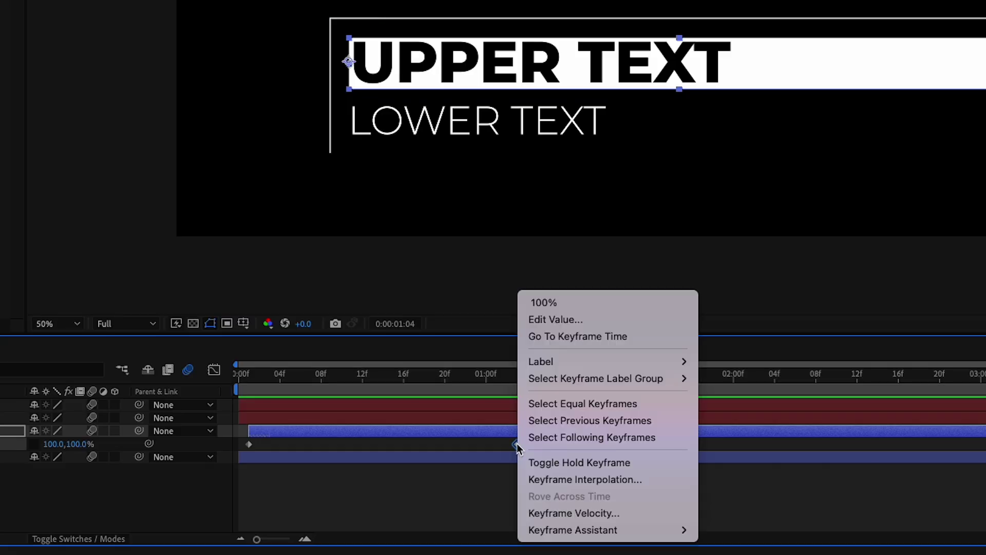
pyautogui.moveTo(616, 530)
pyautogui.click(747, 429)
pyautogui.click(436, 377)
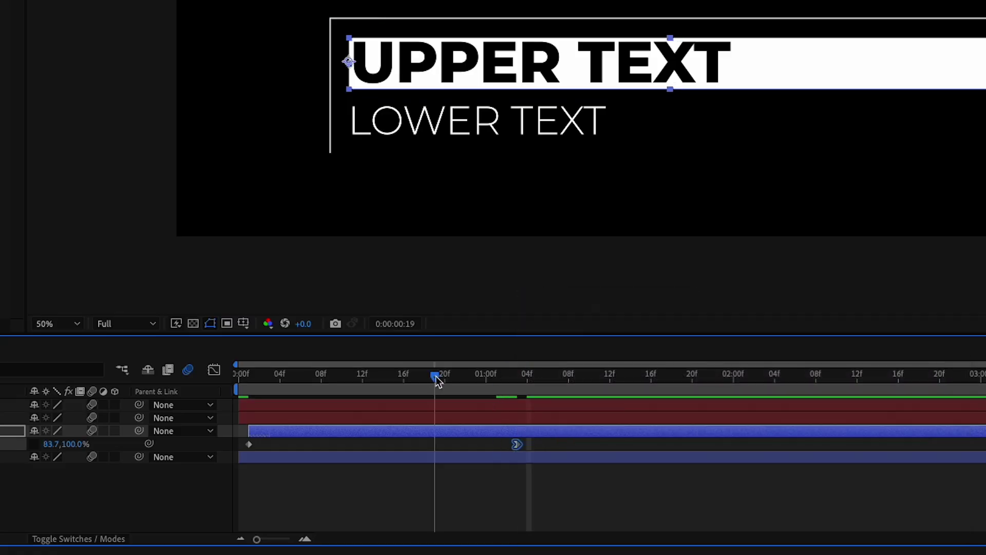
pyautogui.press('space')
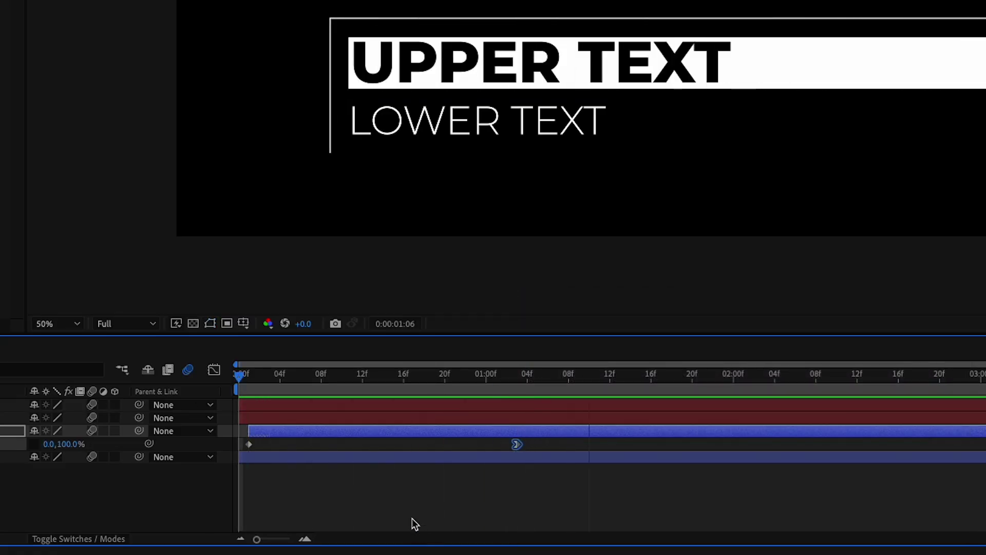
# Shift the RECTANGLE LAYER's ending Scale keyframe to 0:00:01:00, in line with the STROKE LAYER's ending keyframe
pyautogui.moveTo(424, 379); pyautogui.dragTo(497, 386)
pyautogui.click(507, 454)
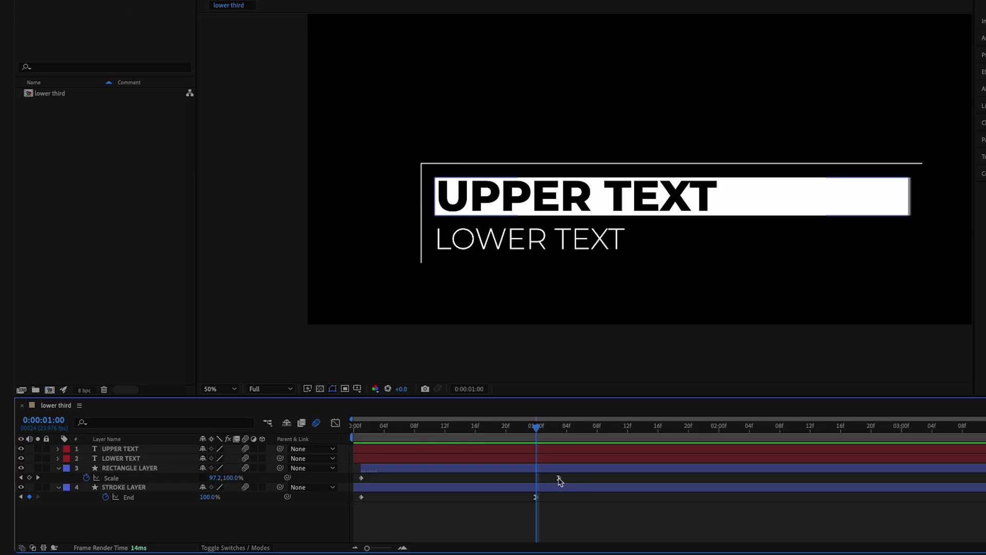
pyautogui.moveTo(516, 445); pyautogui.dragTo(486, 444)
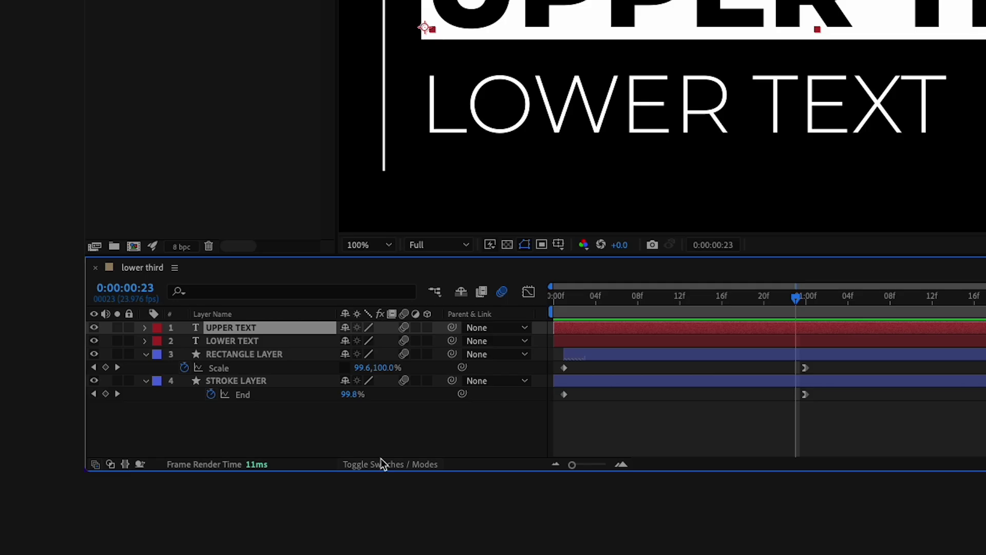
# Show the track matte options and set UPPER TEXT as the track matte of the RECTANGLE LAYER
pyautogui.click(69, 538)
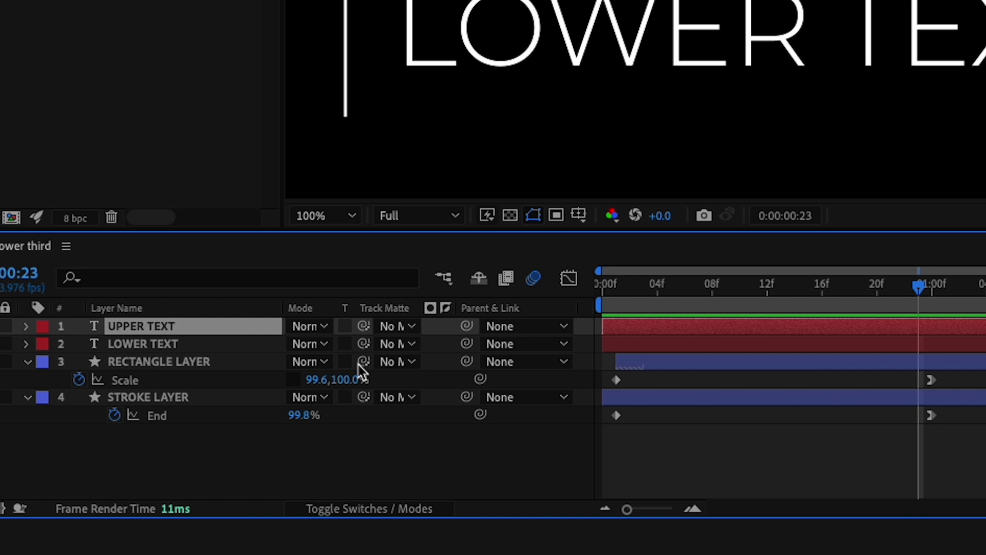
pyautogui.moveTo(363, 366); pyautogui.dragTo(311, 327)
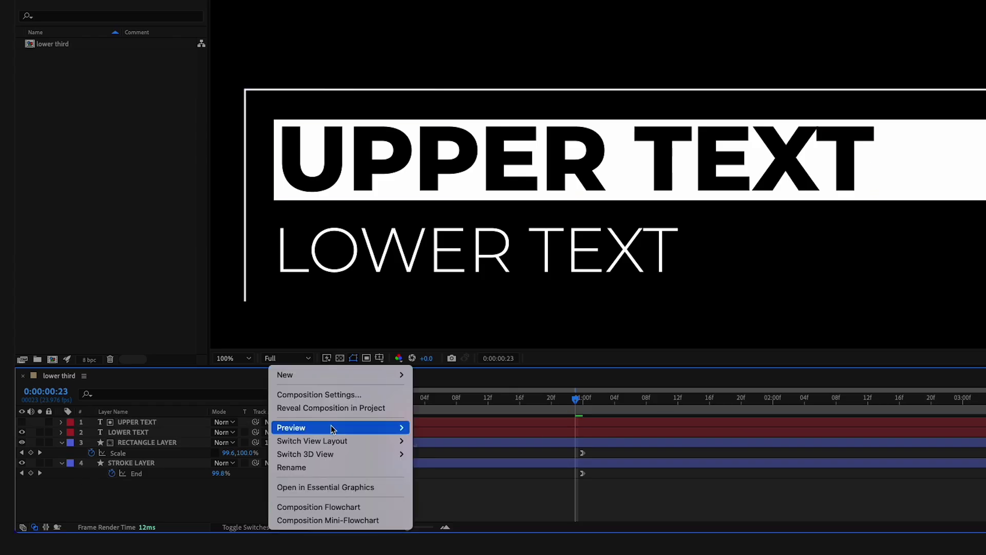
# Add a null object layer to the lower third composition
pyautogui.moveTo(349, 378)
pyautogui.click(439, 448)
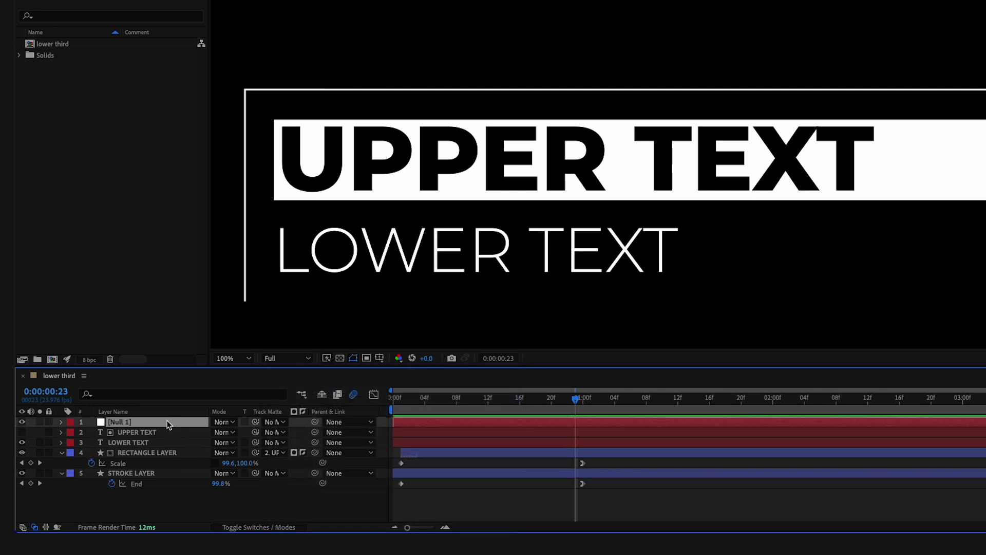
# Parent UPPER TEXT to the null layer and keyframe the null's Position at 1920, 956 at 0:00:00:00
pyautogui.click(147, 431)
pyautogui.moveTo(316, 417); pyautogui.dragTo(57, 402)
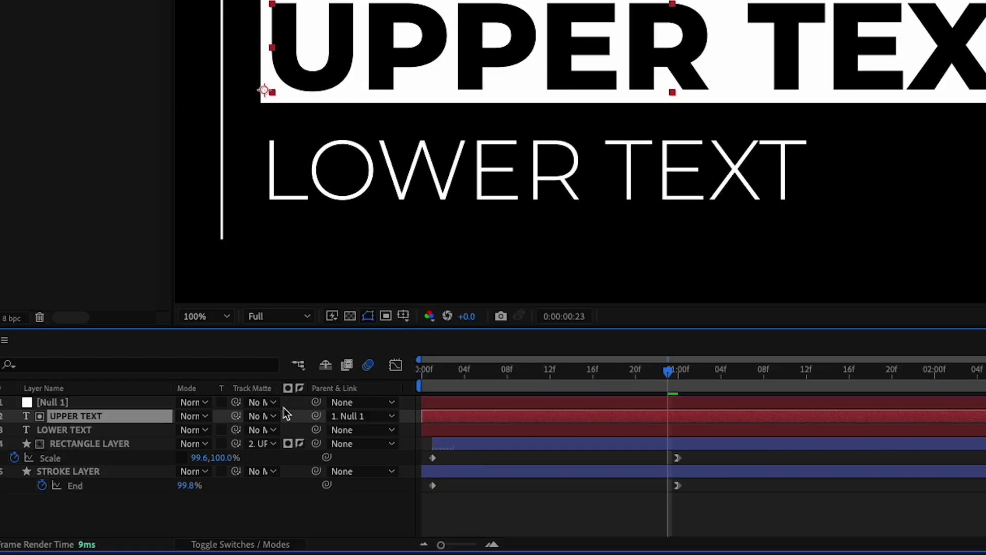
pyautogui.click(91, 402)
pyautogui.press('p')
pyautogui.moveTo(224, 416); pyautogui.dragTo(163, 418)
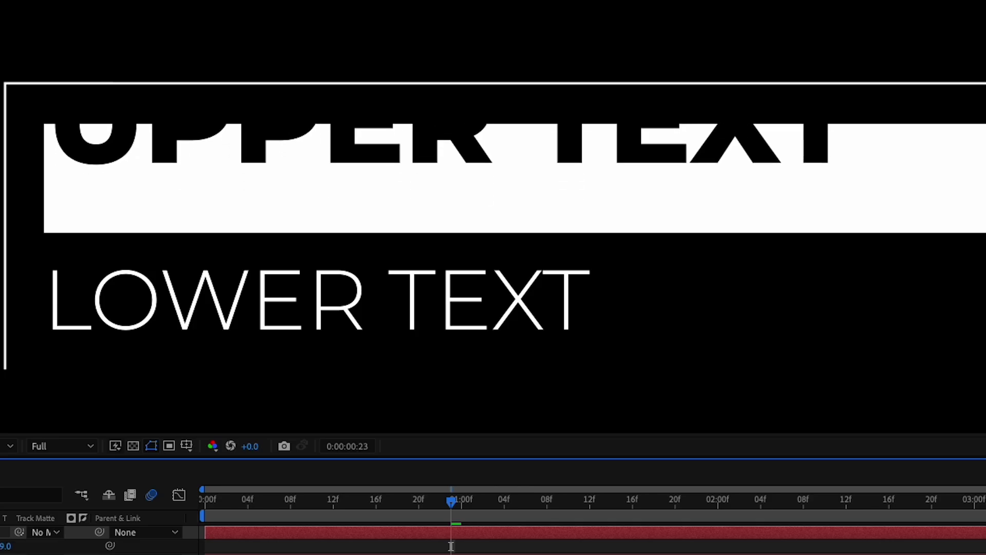
pyautogui.moveTo(5, 546); pyautogui.dragTo(0, 546)
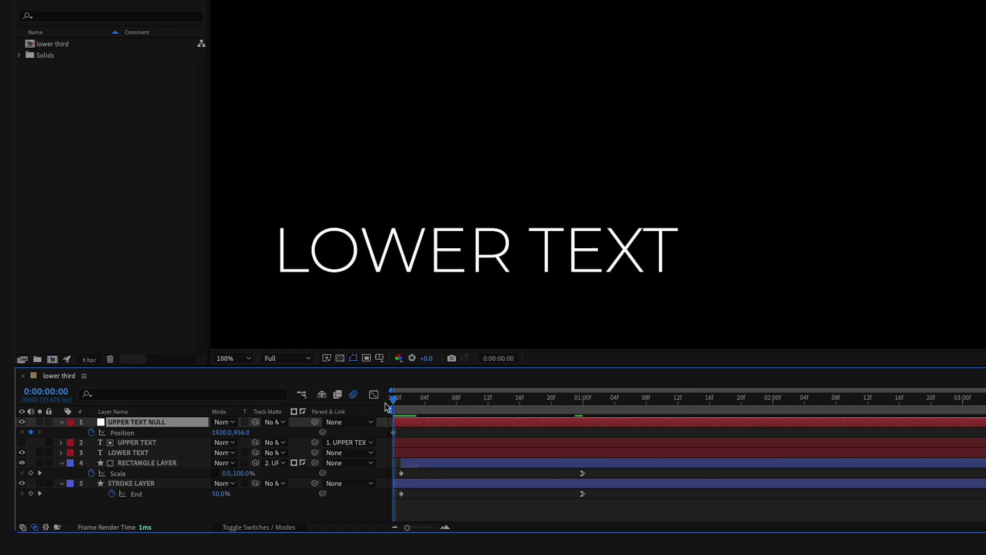
# Add a 1920, 1083 Position keyframe to UPPER TEXT NULL at 0:00:01:00, apply Easy Ease In to it and preview the motion
pyautogui.moveTo(411, 402); pyautogui.dragTo(584, 406)
pyautogui.moveTo(242, 433); pyautogui.dragTo(318, 436)
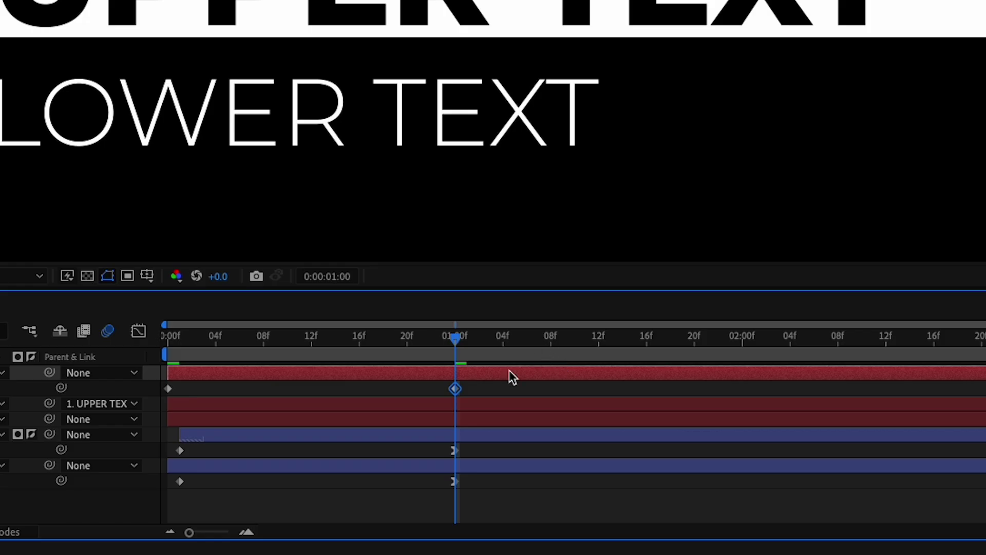
pyautogui.rightClick(462, 385)
pyautogui.moveTo(523, 519)
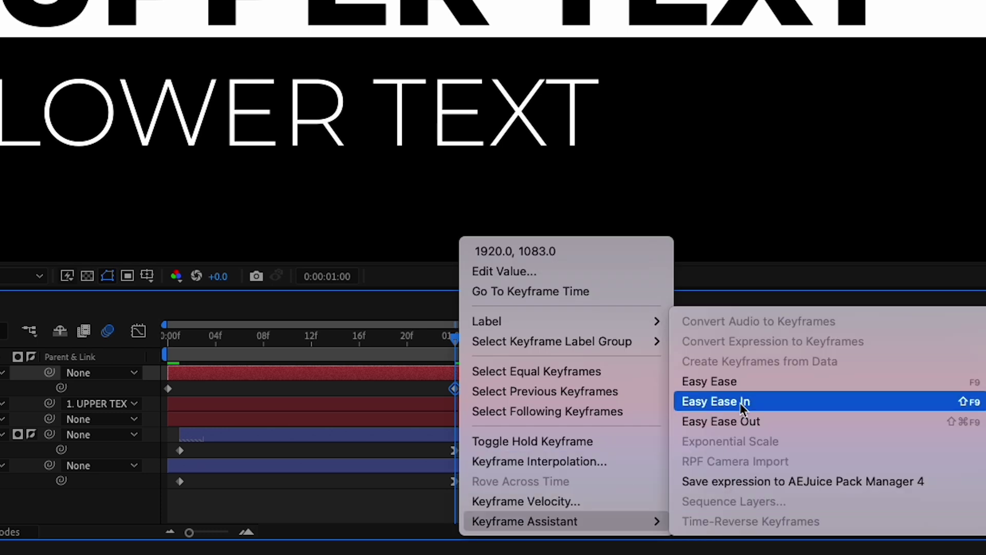
pyautogui.click(736, 402)
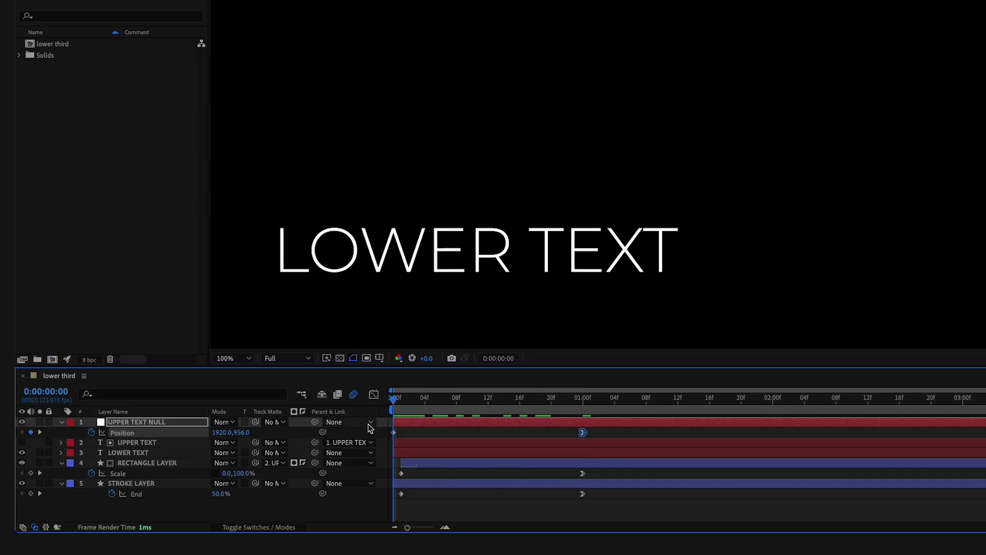
pyautogui.press('space')
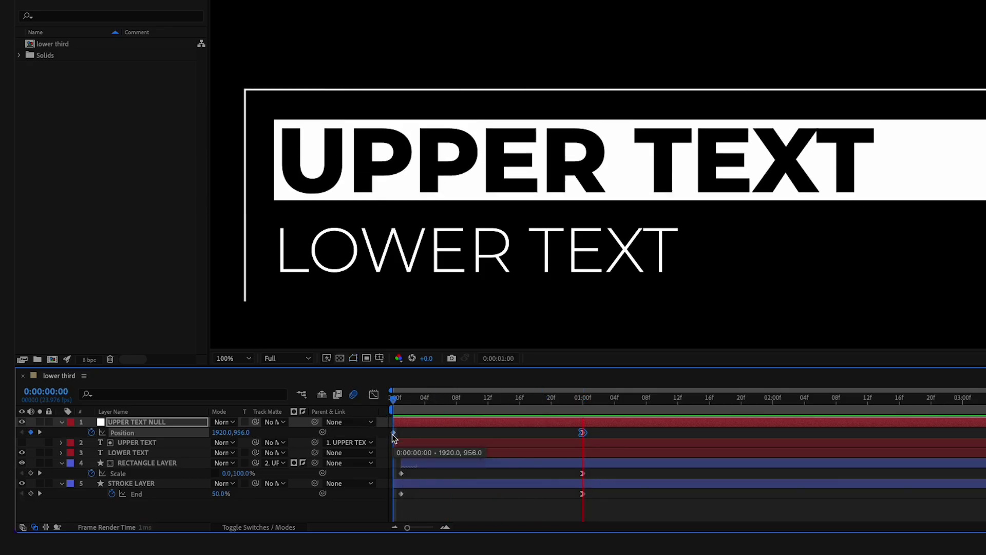
pyautogui.press('space')
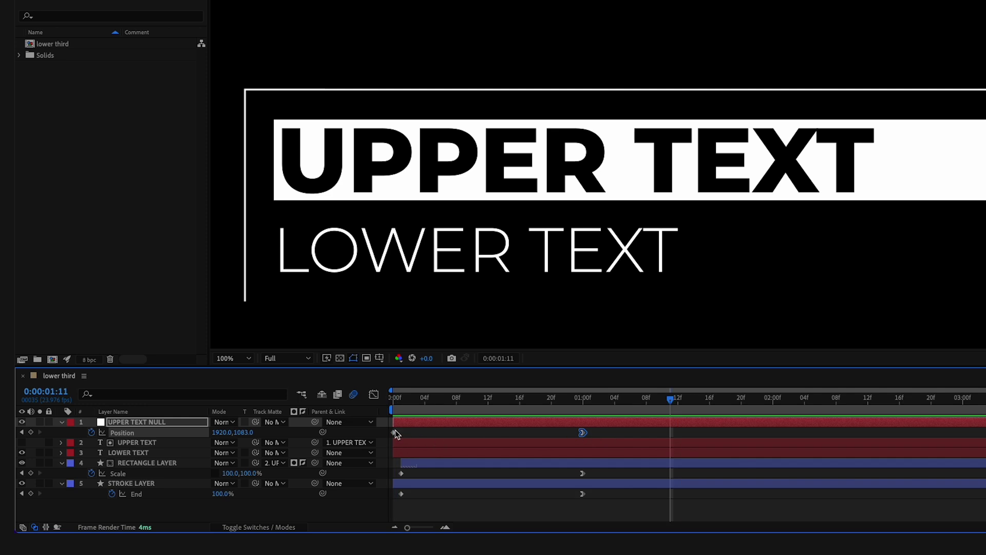
# Shift UPPER TEXT NULL's first Position keyframe to about 0:00:00:12, apply Easy Ease Out to it and preview the motion
pyautogui.moveTo(397, 434); pyautogui.dragTo(486, 433)
pyautogui.rightClick(486, 433)
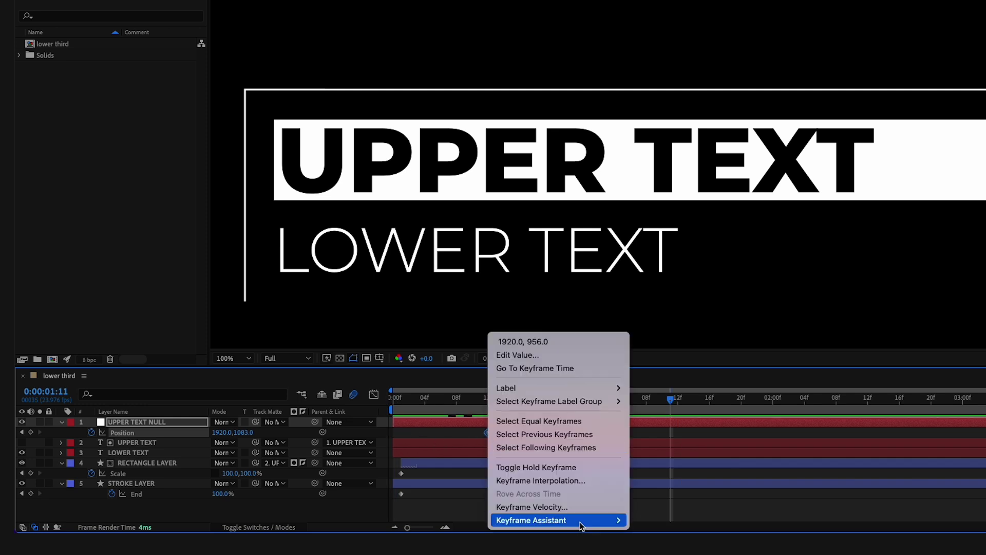
pyautogui.moveTo(580, 521)
pyautogui.click(668, 455)
pyautogui.moveTo(448, 402); pyautogui.dragTo(391, 404)
pyautogui.press('space')
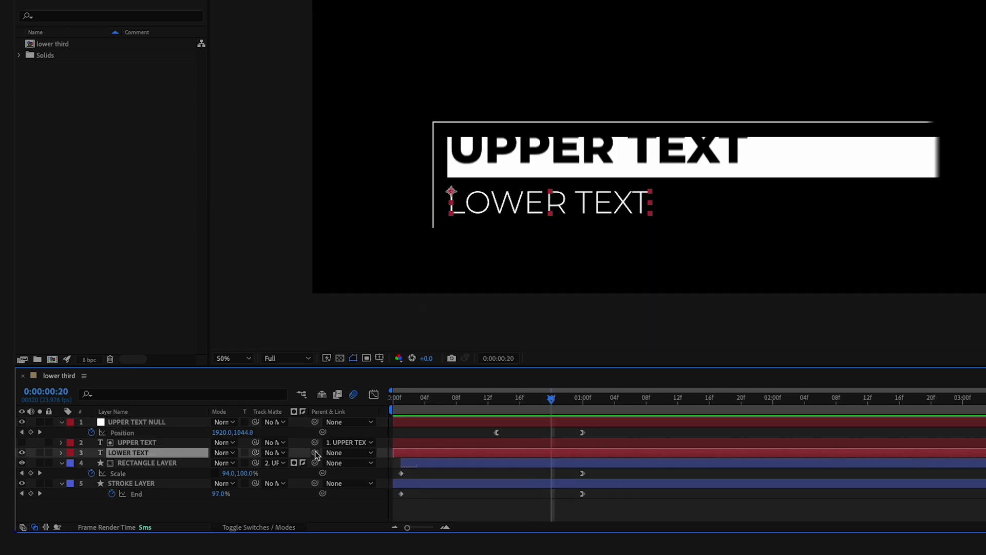
# Parent LOWER TEXT to UPPER TEXT NULL and trim the start of the LOWER TEXT layer to 0:00:00:12
pyautogui.moveTo(316, 452); pyautogui.dragTo(292, 431)
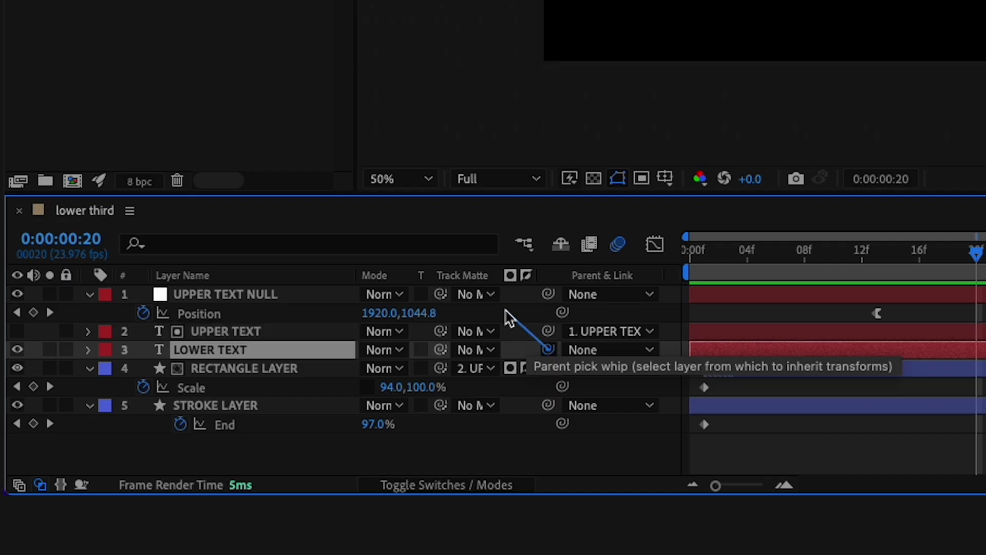
pyautogui.moveTo(506, 316); pyautogui.dragTo(502, 297)
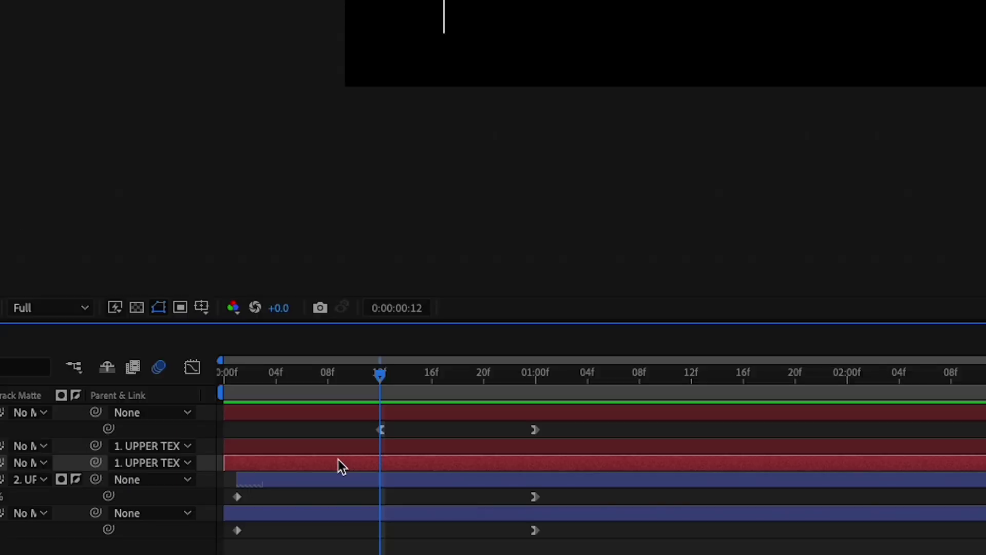
pyautogui.moveTo(227, 459); pyautogui.dragTo(374, 460)
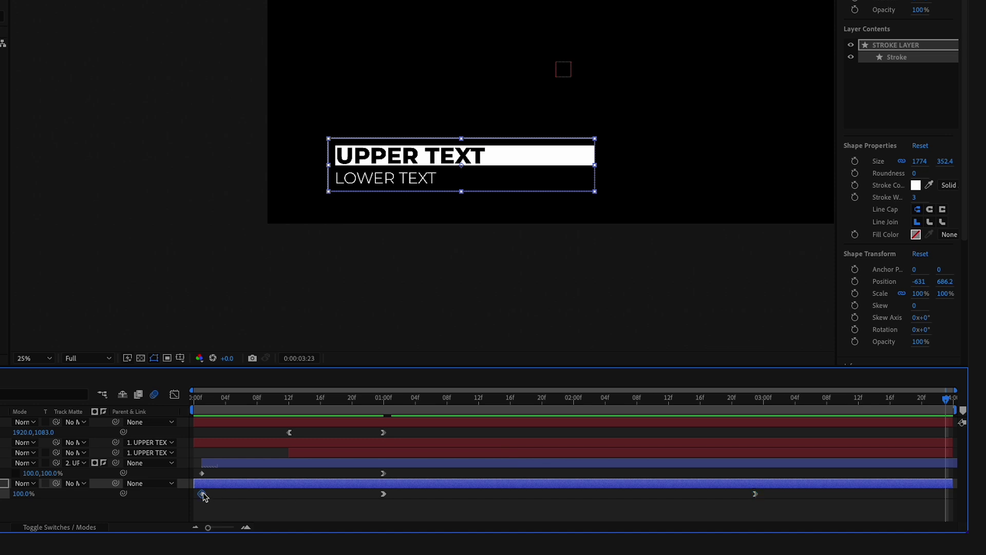
# Copy the STROKE LAYER's first End keyframe to 0:00:03:23 and the RECTANGLE LAYER's Scale keyframes to 0:00:02:23 and 0:00:03:23 in reverse order
pyautogui.hotkey('ctrl', 'c')
pyautogui.hotkey('ctrl', 'v')
pyautogui.click(384, 473)
pyautogui.moveTo(793, 400); pyautogui.dragTo(759, 401)
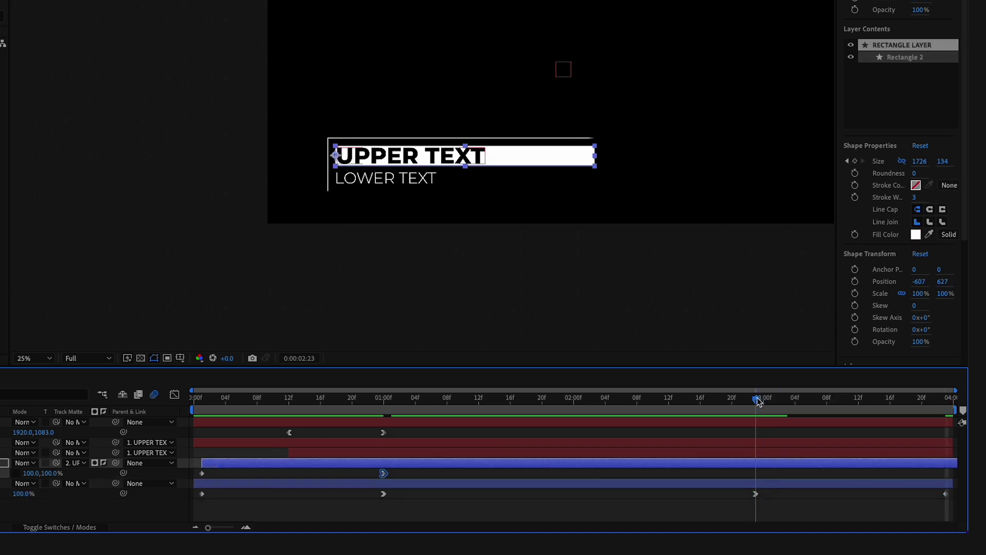
pyautogui.click(947, 399)
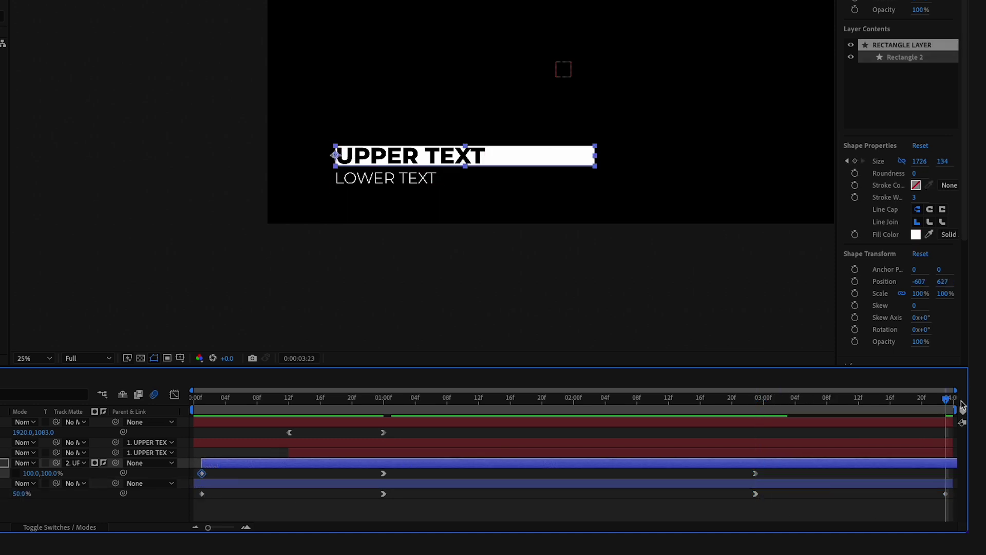
pyautogui.hotkey('ctrl', 'v')
# Apply Easy Ease In to the RECTANGLE LAYER and STROKE LAYER keyframes at 0:00:03:23
pyautogui.moveTo(940, 468); pyautogui.dragTo(957, 502)
pyautogui.rightClick(946, 495)
pyautogui.moveTo(846, 520)
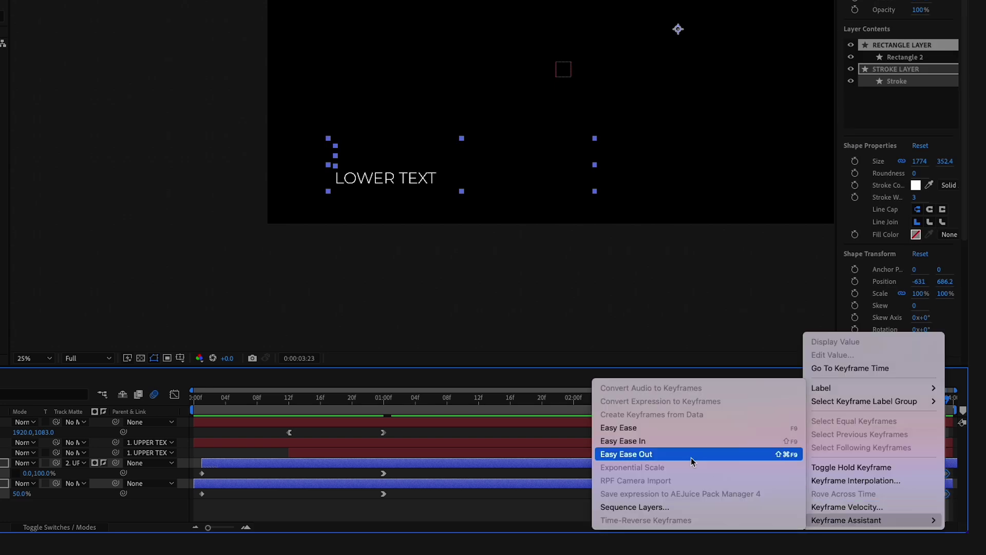
pyautogui.click(692, 442)
# Copy UPPER TEXT NULL's 0:00:01:00 Position keyframe to 0:00:02:23 and apply Easy Ease to the copy
pyautogui.click(742, 401)
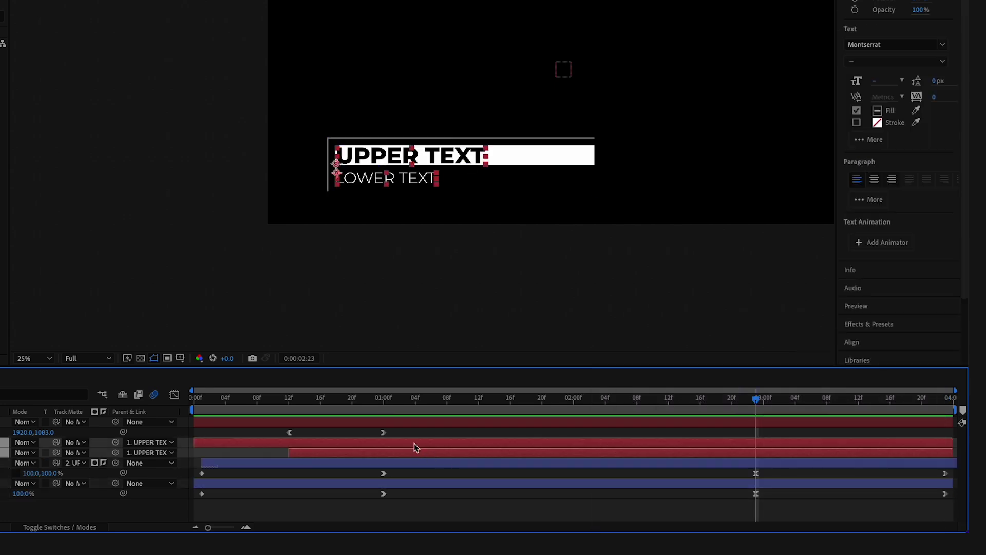
pyautogui.click(430, 424)
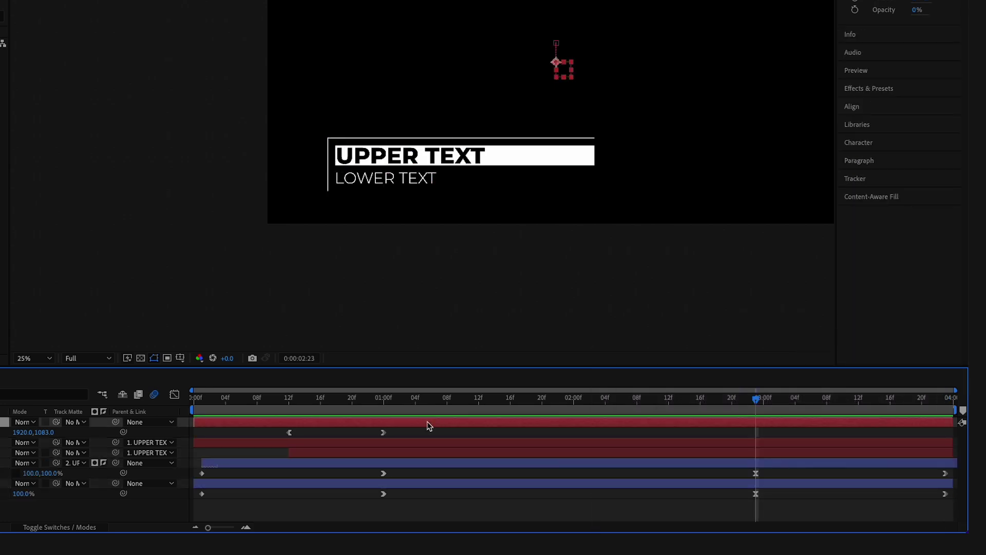
pyautogui.hotkey('ctrl', 'v')
pyautogui.rightClick(756, 432)
pyautogui.click(645, 429)
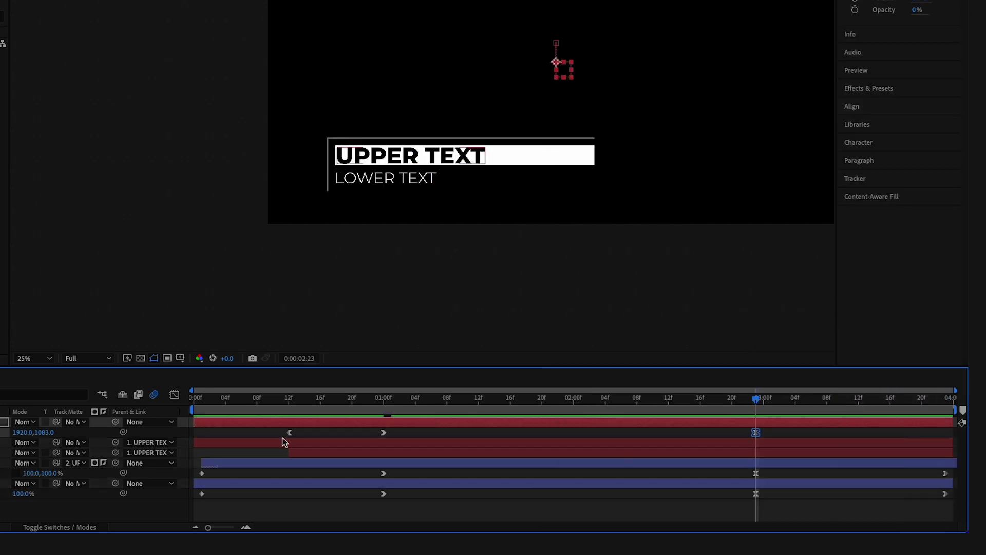
# Copy UPPER TEXT NULL's first Position keyframe to the end of the animation and shift the copy to about 0:00:03:09
pyautogui.click(288, 432)
pyautogui.click(946, 398)
pyautogui.hotkey('ctrl', 'v')
pyautogui.rightClick(946, 432)
pyautogui.click(924, 433)
pyautogui.click(946, 432)
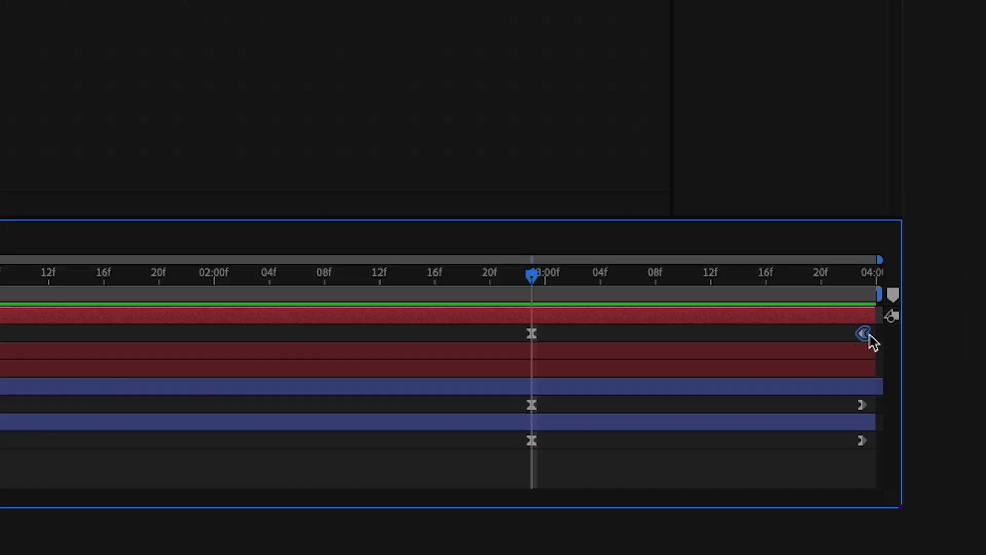
pyautogui.moveTo(865, 337); pyautogui.dragTo(671, 340)
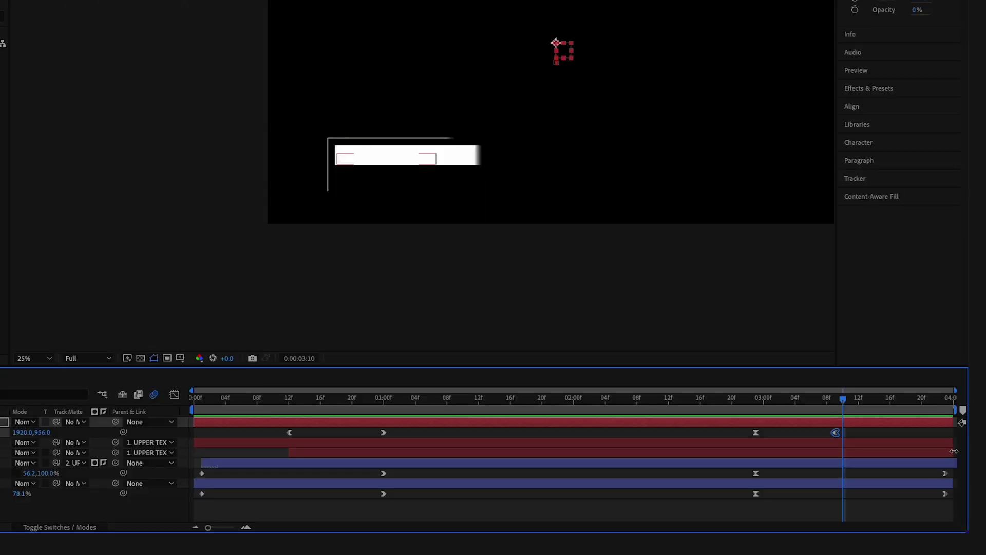
# Trim the end of the LOWER TEXT layer to 0:00:03:10 and review the full animation
pyautogui.moveTo(953, 453); pyautogui.dragTo(843, 452)
pyautogui.press('Home')
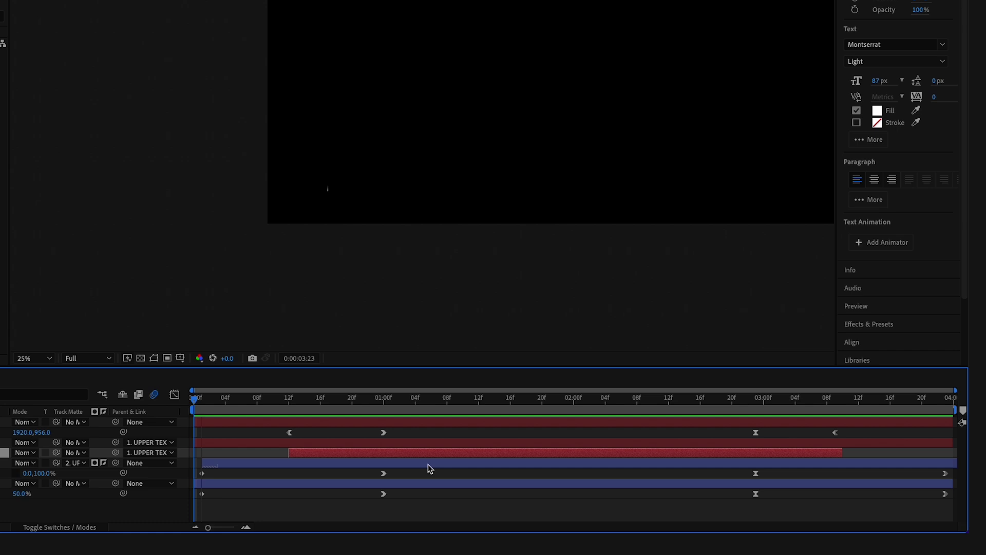
pyautogui.press('End')
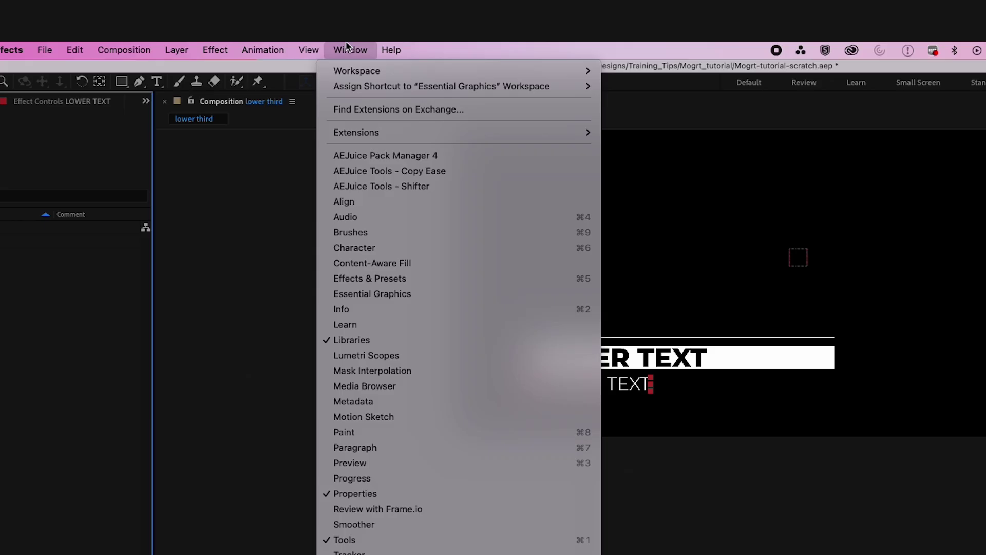
# Open the Essential Graphics panel and set lower third as the primary composition
pyautogui.click(374, 294)
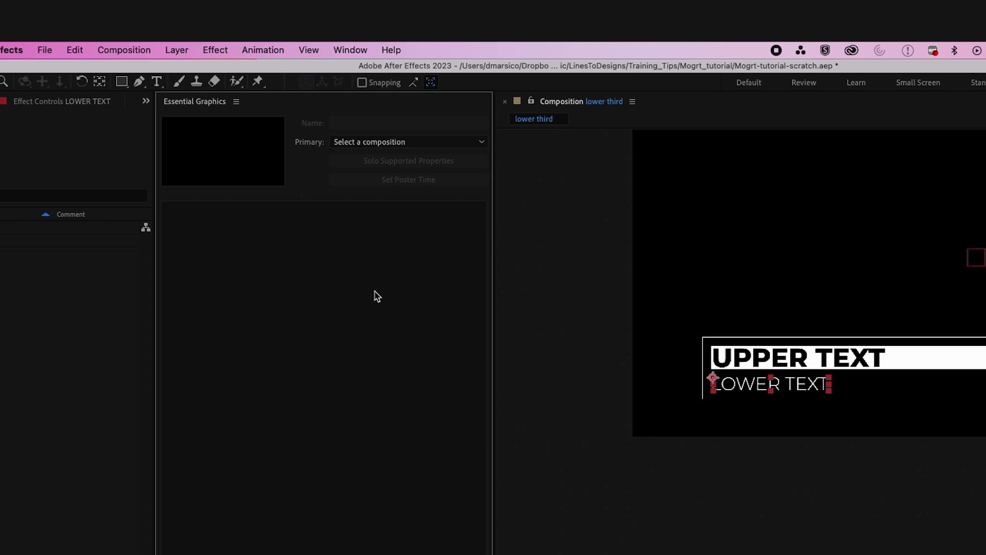
pyautogui.click(413, 141)
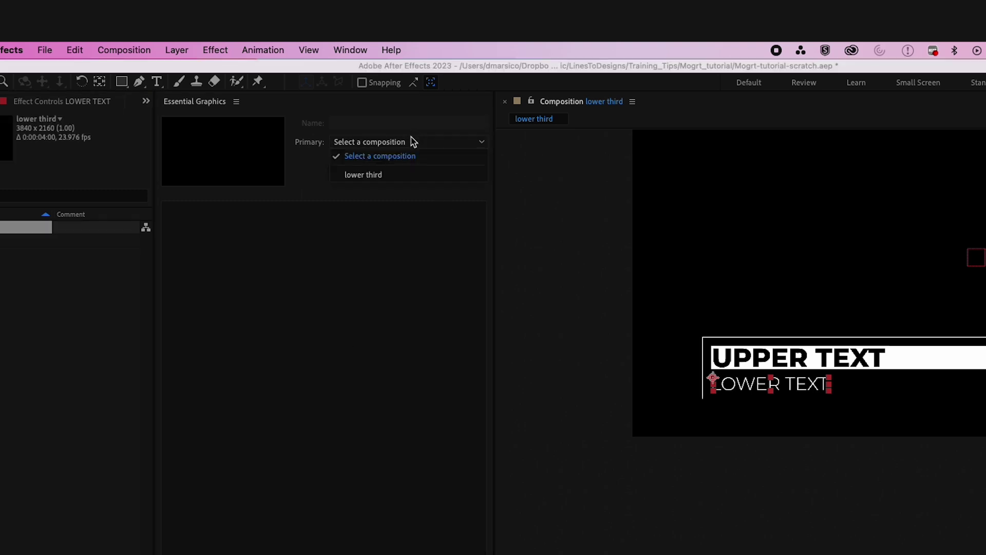
pyautogui.click(392, 174)
# Add the Source Text property of the UPPER TEXT layer to the Essential Graphics template
pyautogui.click(176, 277)
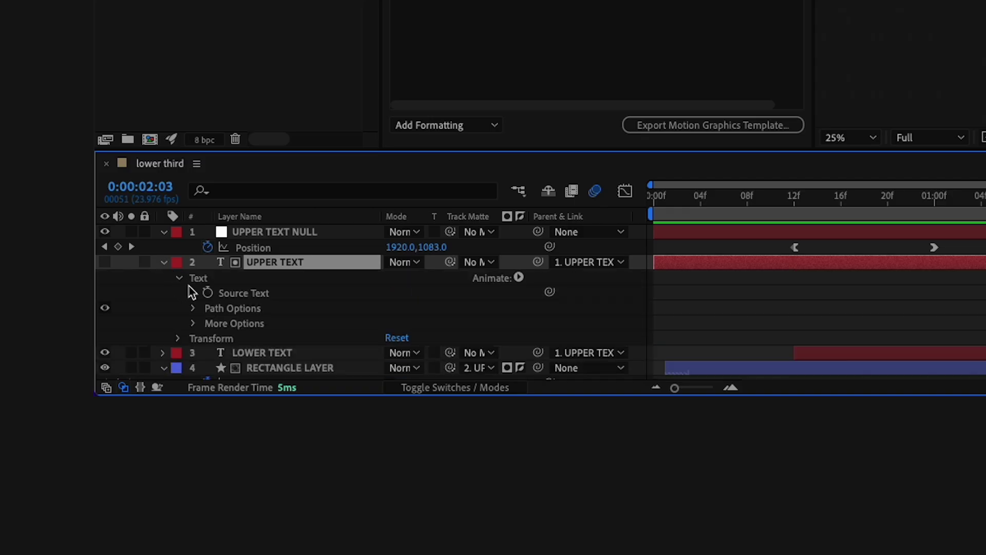
pyautogui.moveTo(236, 295); pyautogui.dragTo(275, 201)
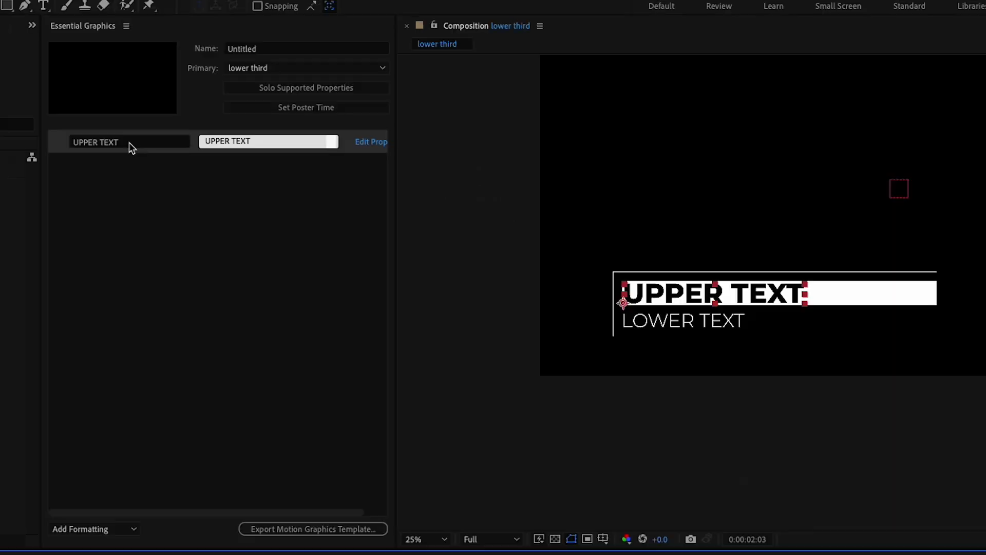
pyautogui.click(299, 115)
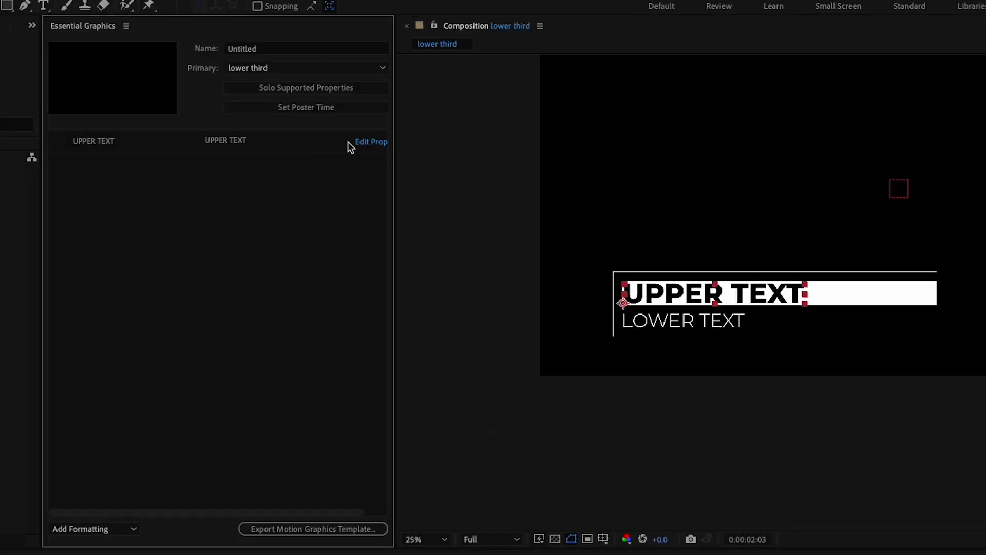
# Enable custom font selection, font size adjustment and faux styles for the template's UPPER TEXT property
pyautogui.moveTo(394, 123); pyautogui.dragTo(496, 126)
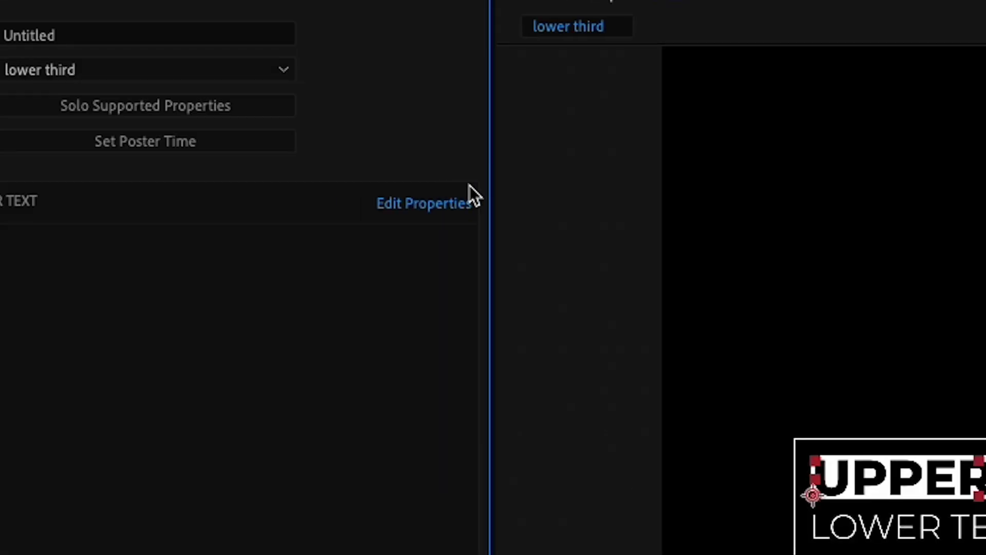
pyautogui.click(461, 142)
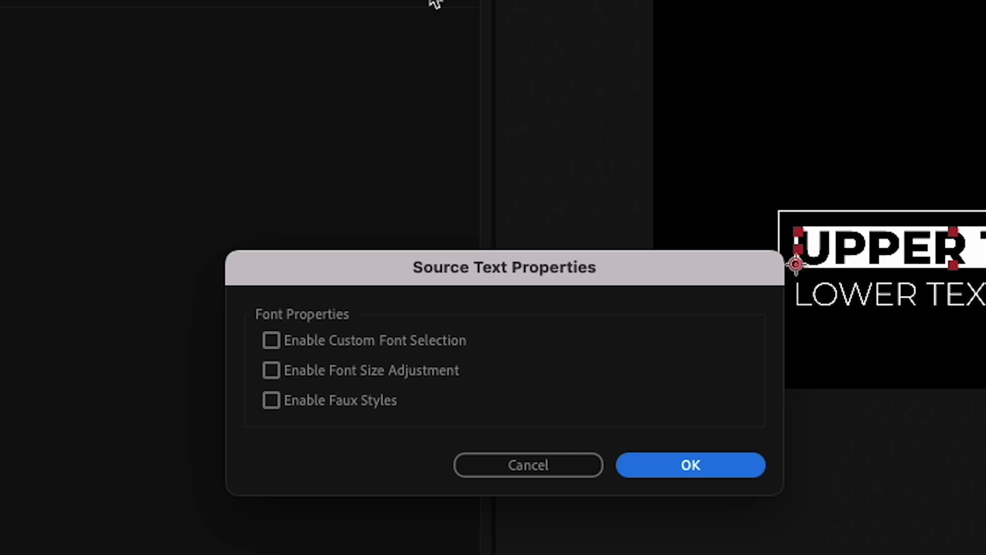
pyautogui.click(272, 341)
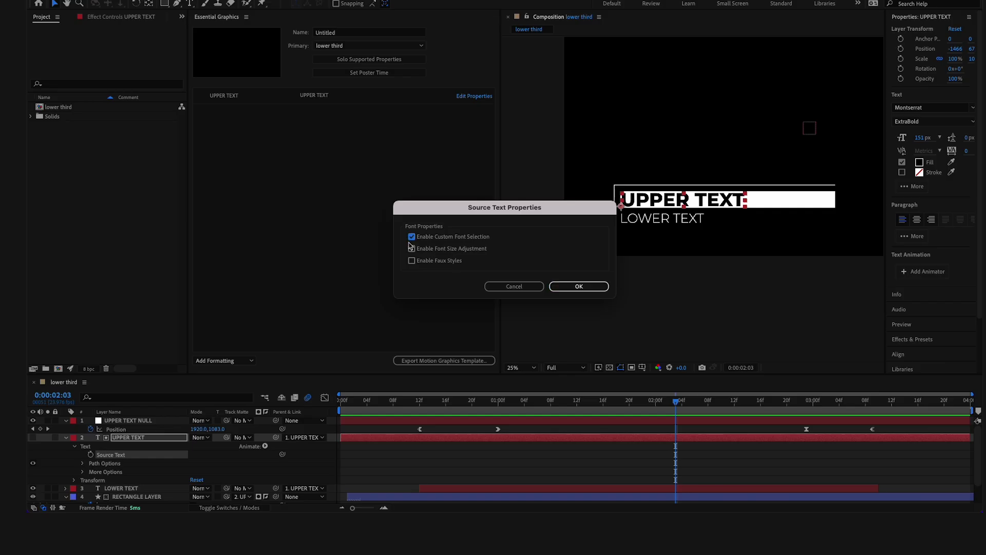
pyautogui.click(576, 286)
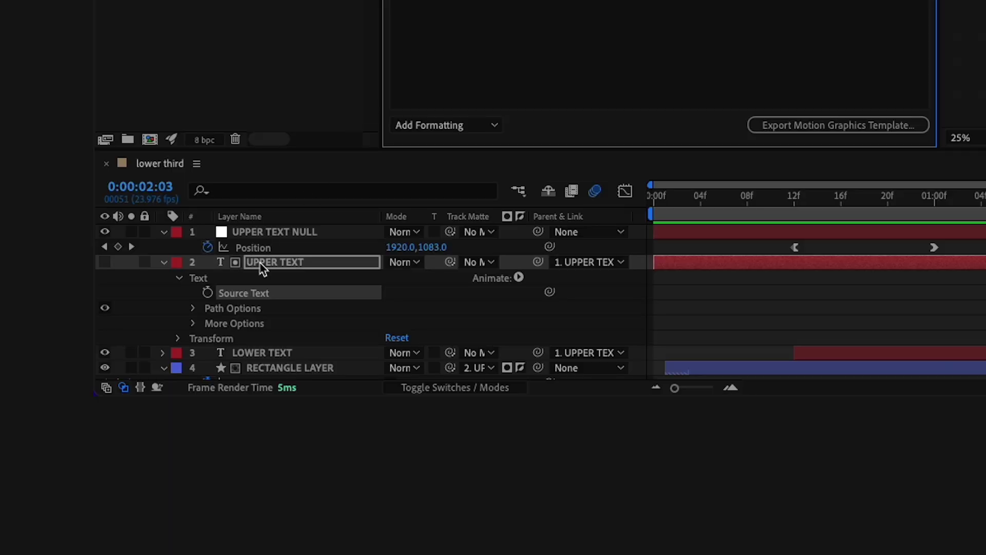
# Add the UPPER TEXT layer's Position property to the Essential Graphics template
pyautogui.click(260, 264)
pyautogui.press('p')
pyautogui.moveTo(240, 275); pyautogui.dragTo(254, 389)
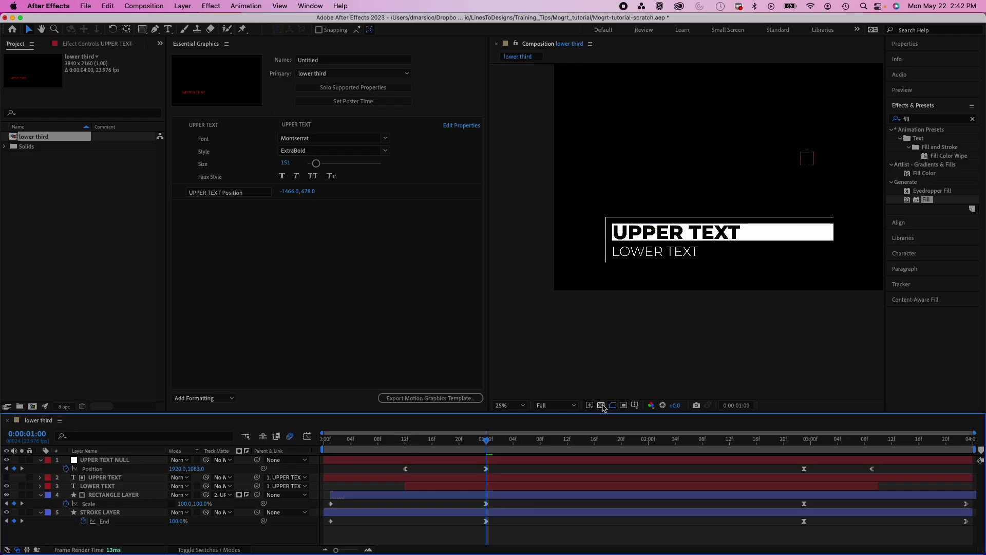
# Turn on the transparency grid and examine the cut-out upper text up close
pyautogui.click(600, 405)
pyautogui.scroll(4, 630, 248)
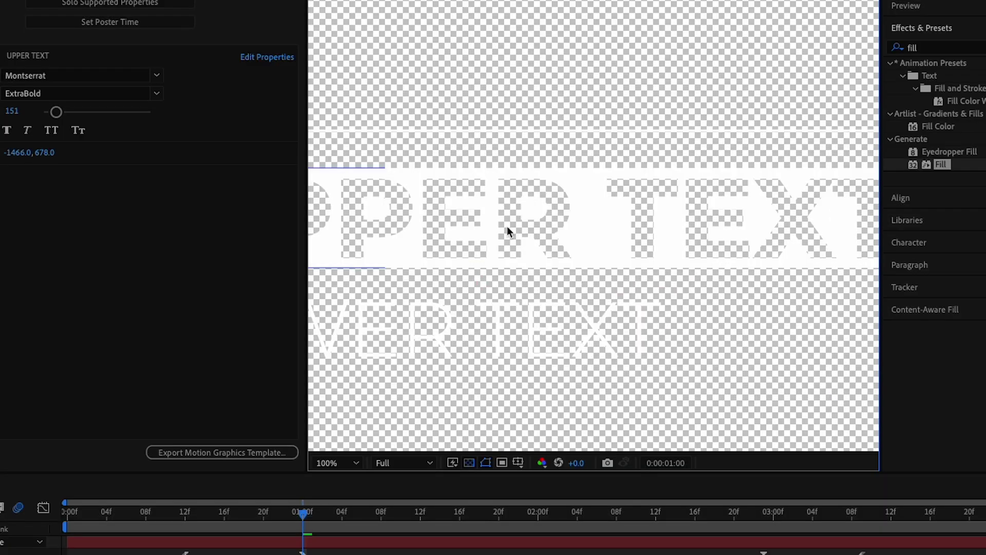
pyautogui.scroll(-2, 507, 231)
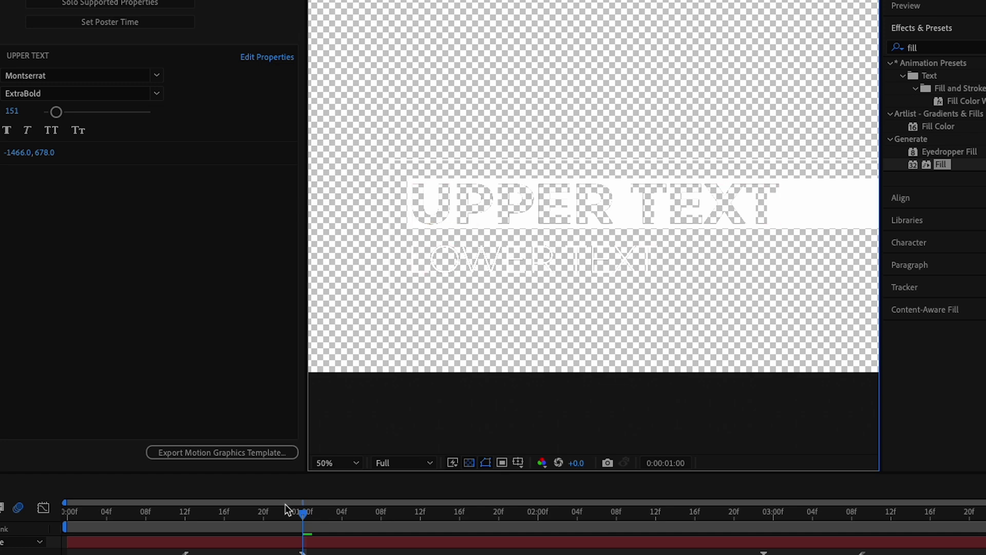
# Turn off the transparency grid and apply the Fill effect to the LOWER TEXT layer
pyautogui.click(463, 464)
pyautogui.moveTo(724, 169); pyautogui.dragTo(761, 324)
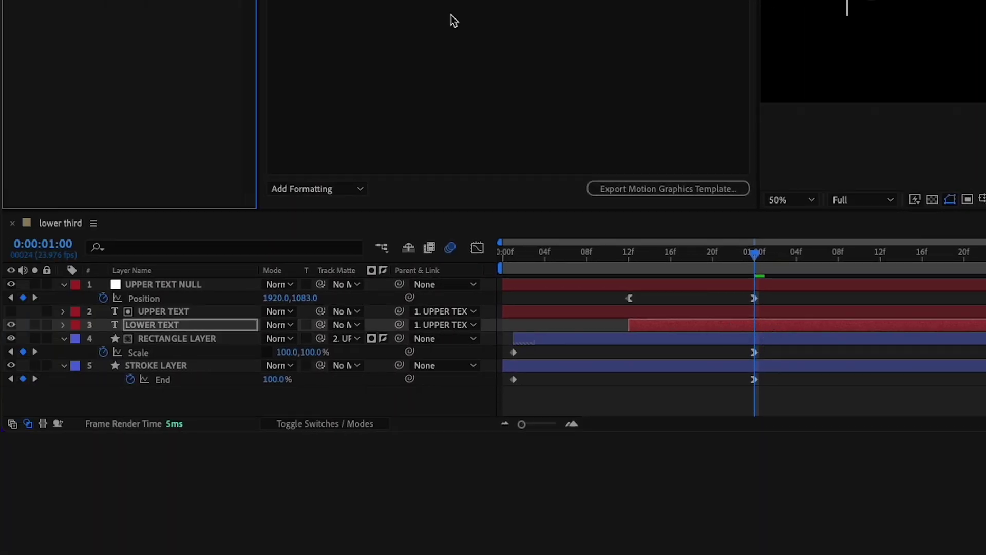
# Add the Color property of the LOWER TEXT layer's Fill effect to the Essential Graphics template
pyautogui.click(63, 324)
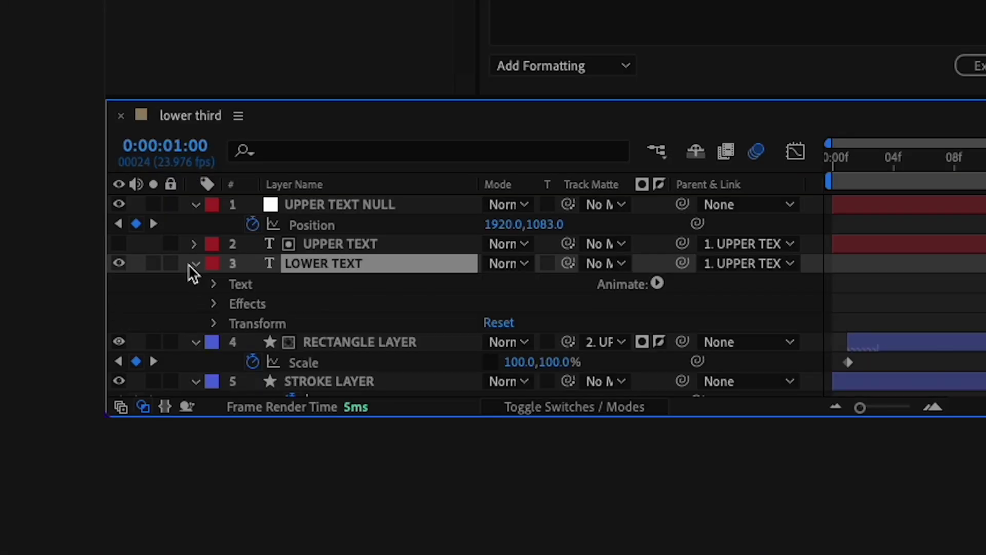
pyautogui.click(73, 339)
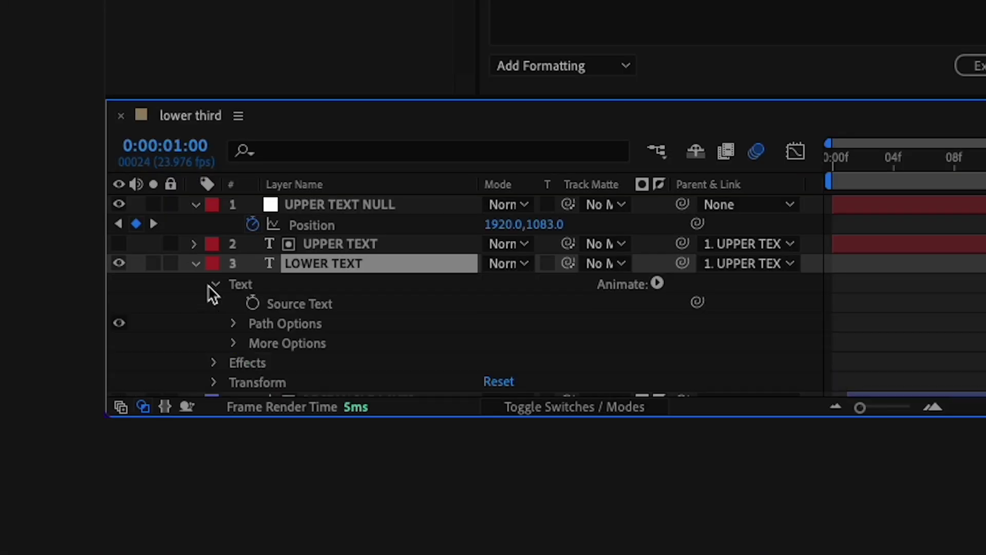
pyautogui.click(214, 362)
pyautogui.click(236, 366)
pyautogui.moveTo(305, 286); pyautogui.dragTo(261, 307)
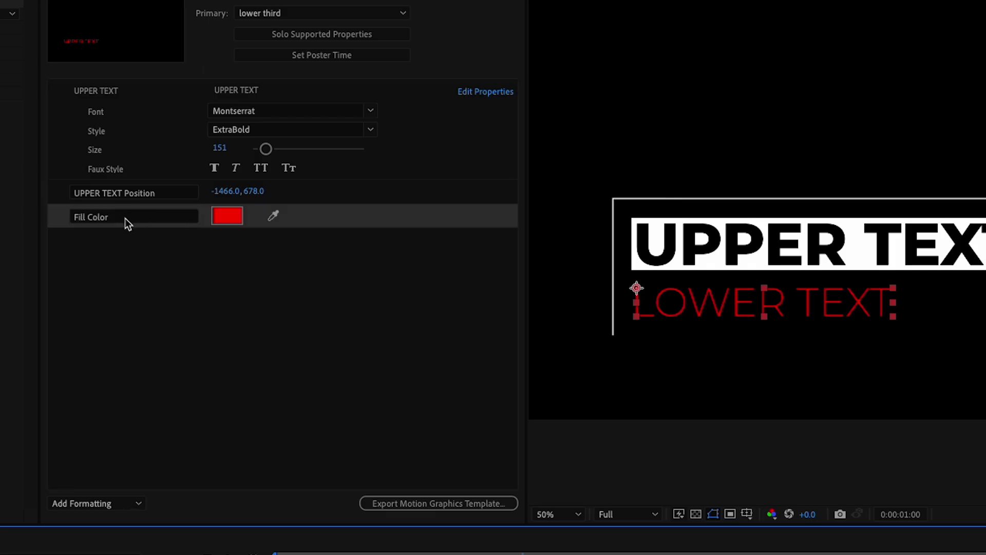
# Add a group named UPPER TEXT to the Essential Graphics template
pyautogui.click(104, 504)
pyautogui.click(103, 531)
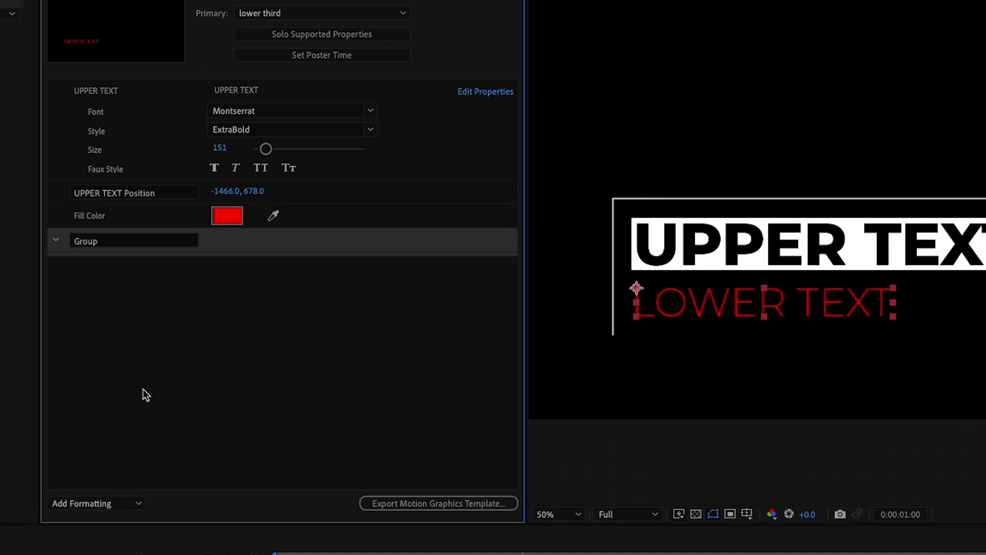
pyautogui.write('uPPER TEXT')
pyautogui.press('Return')
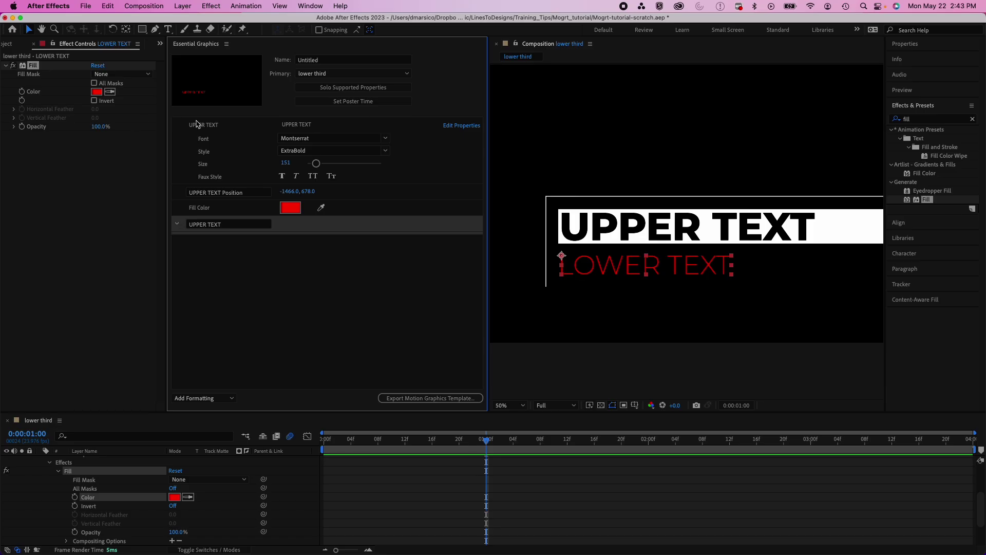
# Move the UPPER TEXT source text and UPPER TEXT Position controls into the UPPER TEXT group and collapse it
pyautogui.moveTo(88, 91); pyautogui.dragTo(105, 244)
pyautogui.moveTo(211, 227); pyautogui.dragTo(211, 227)
pyautogui.moveTo(182, 128); pyautogui.dragTo(194, 160)
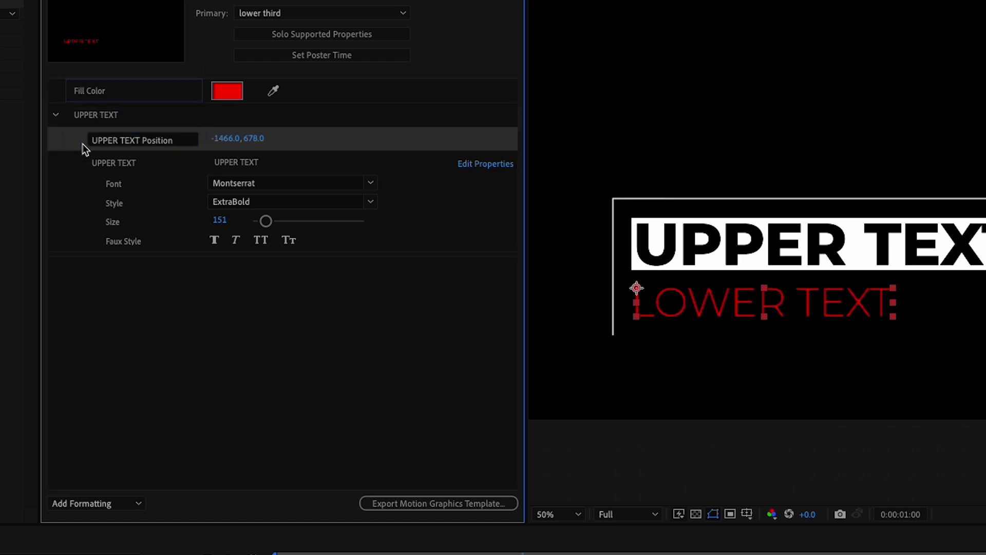
pyautogui.click(55, 116)
# Add a second group named LOWER TEXT to the template and move the Fill Color control into it
pyautogui.click(91, 538)
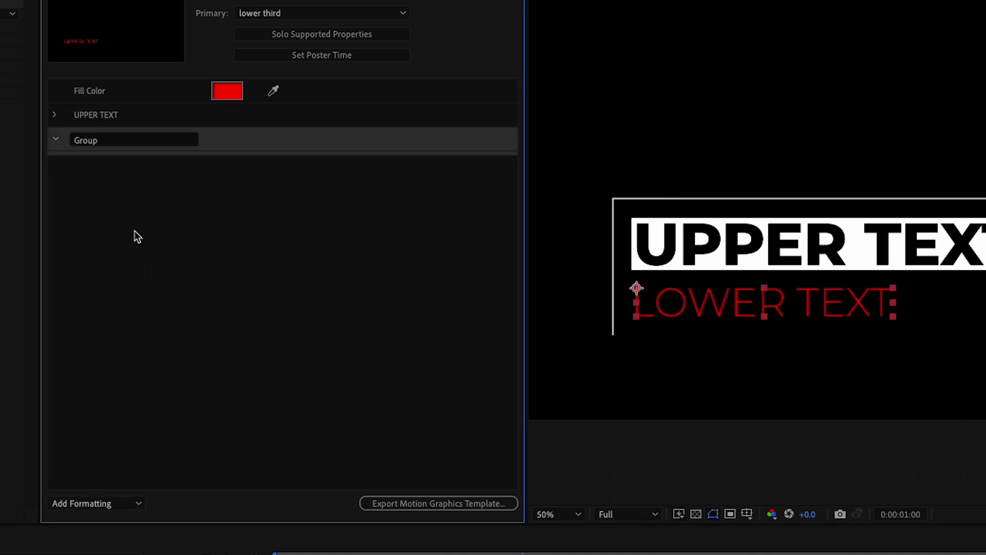
pyautogui.doubleClick(100, 141)
pyautogui.write('LOWER TEXT')
pyautogui.click(88, 92)
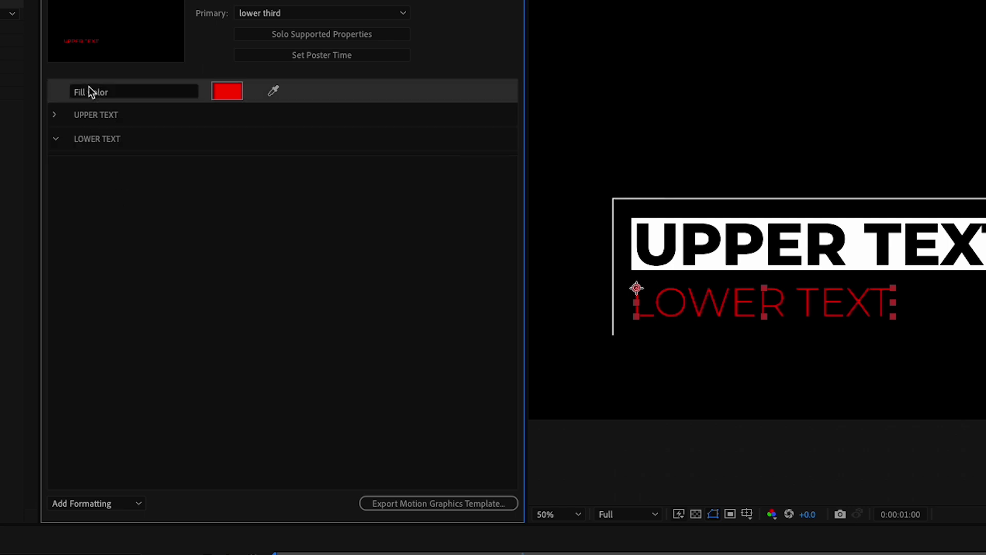
pyautogui.click(132, 242)
pyautogui.moveTo(88, 92); pyautogui.dragTo(94, 138)
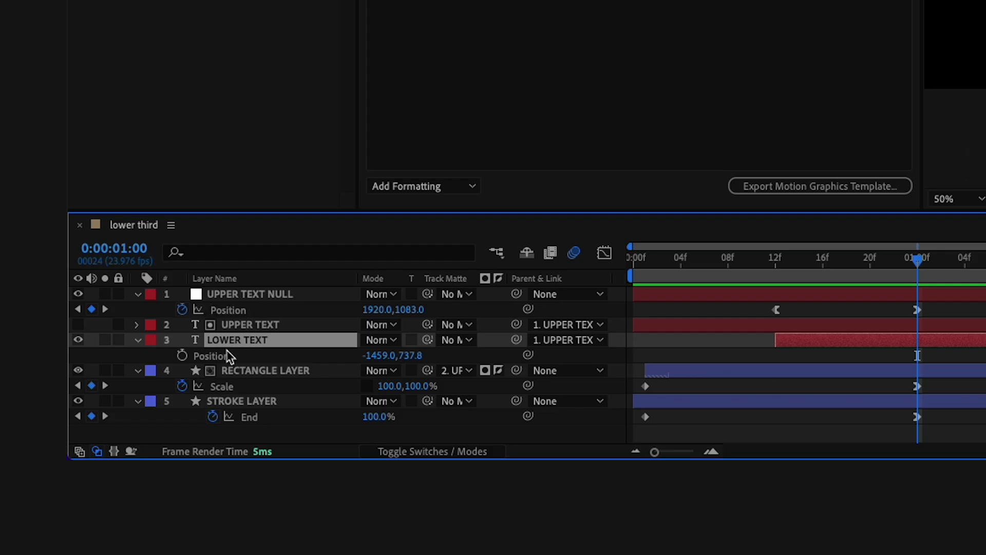
# Add the LOWER TEXT layer's Position property to the template and set the lower text's Fill Color to white, FFFFFF
pyautogui.moveTo(229, 355); pyautogui.dragTo(155, 165)
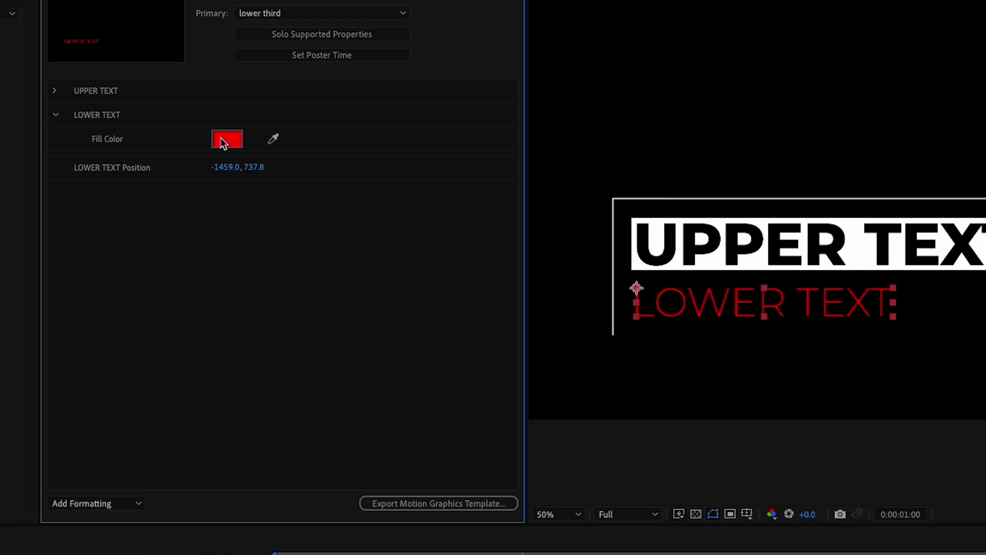
pyautogui.click(226, 139)
pyautogui.write('FFFFFF')
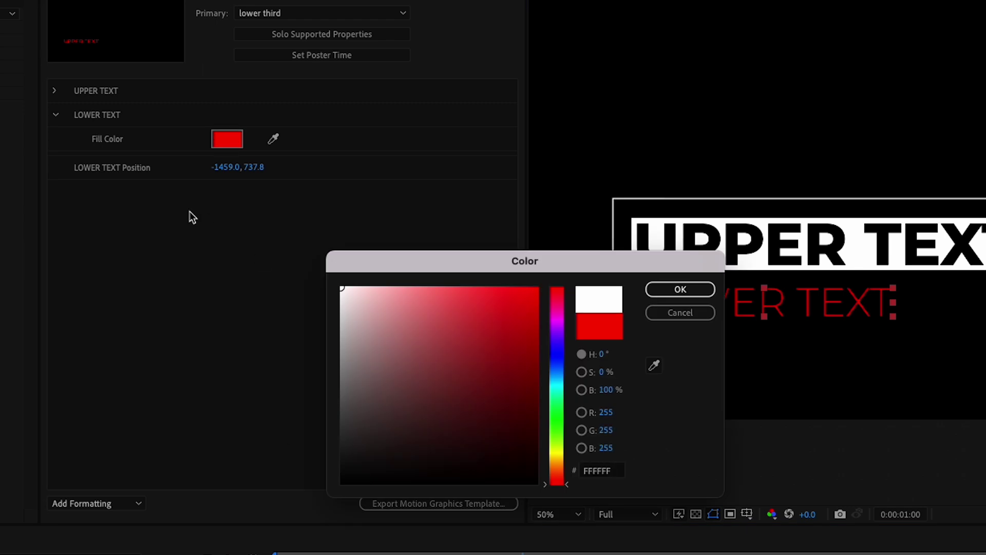
pyautogui.press('Return')
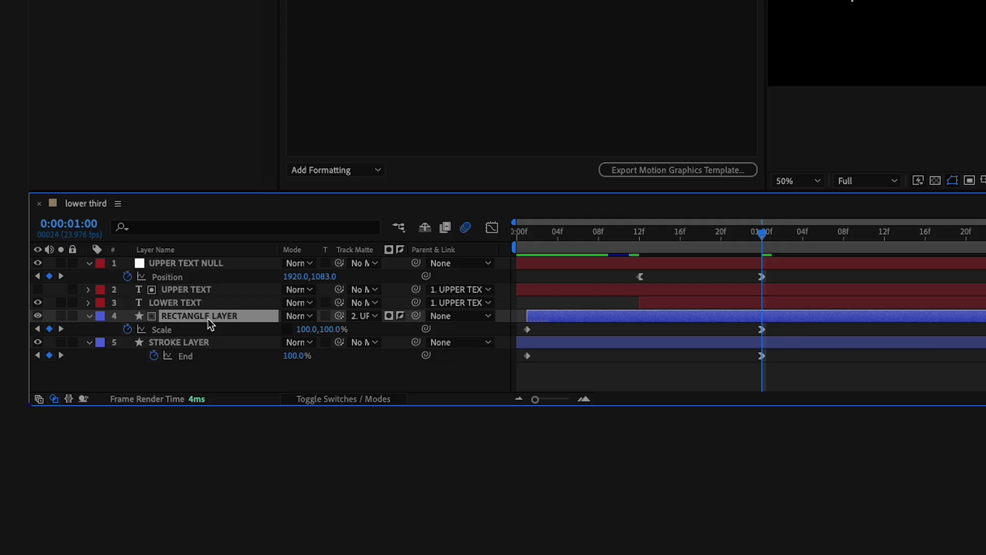
# Add the Fill 1 Color property of Rectangle 2 on RECTANGLE LAYER to the Essential Graphics template
pyautogui.click(90, 316)
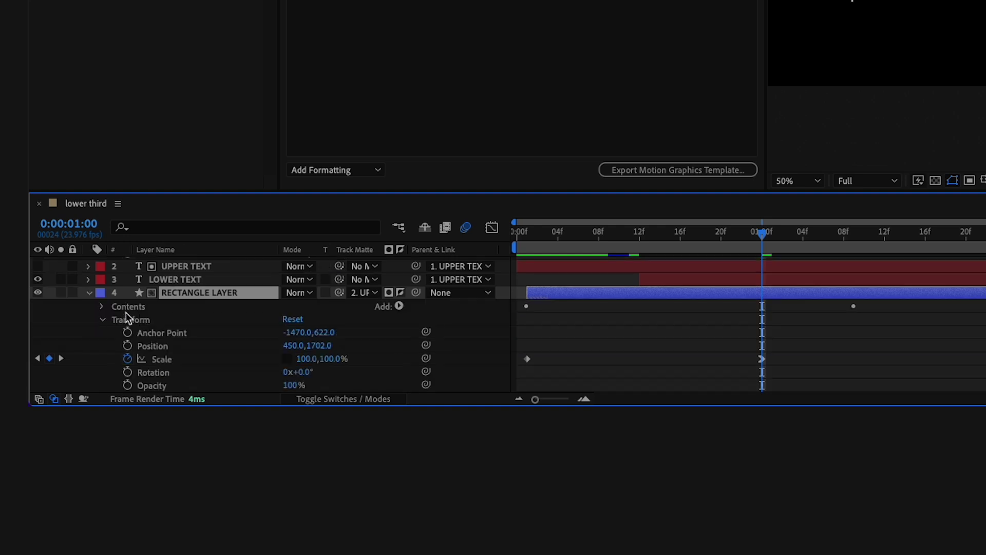
pyautogui.click(104, 307)
pyautogui.click(115, 320)
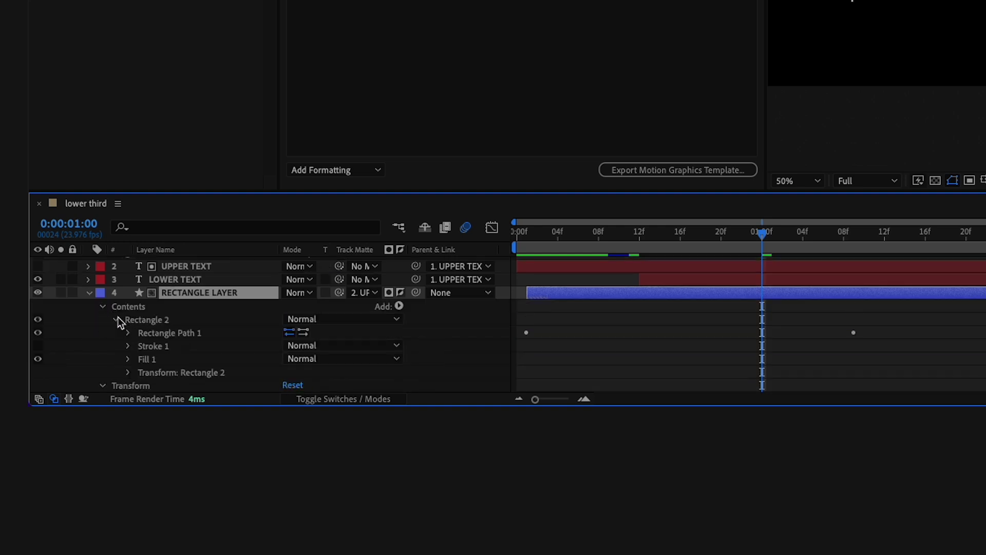
pyautogui.click(127, 359)
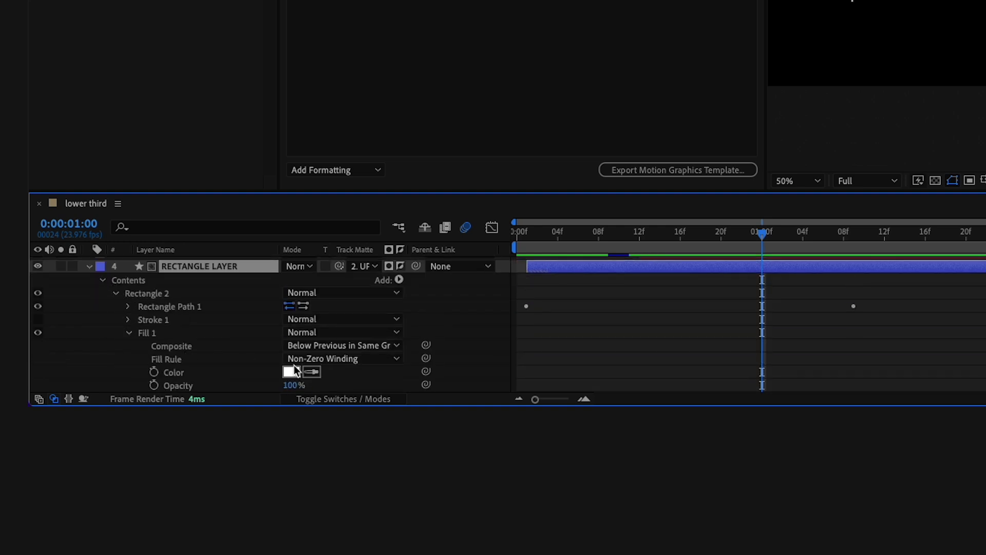
pyautogui.moveTo(216, 374); pyautogui.dragTo(386, 13)
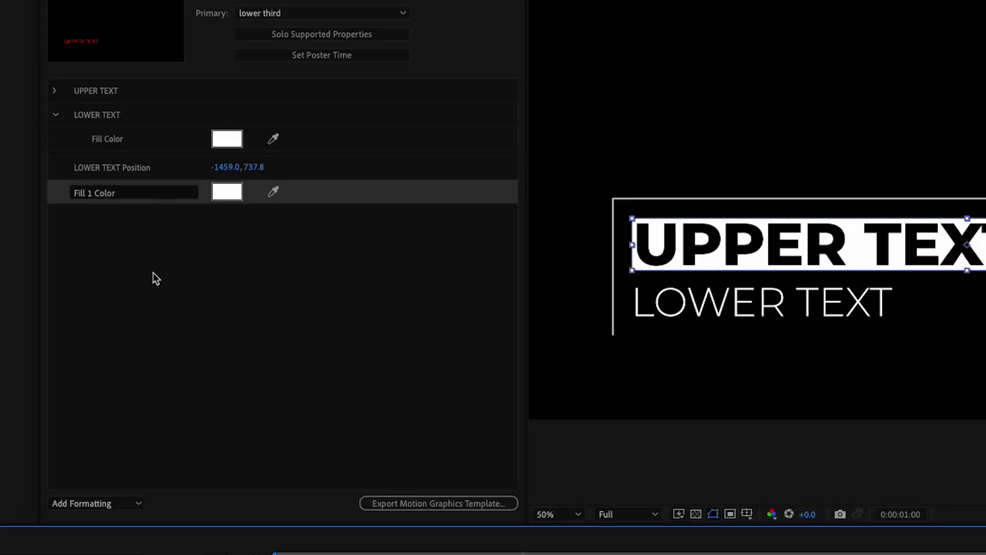
# Rename the Fill 1 Color control to "Rectangle color"
pyautogui.click(148, 194)
pyautogui.write('Rec')
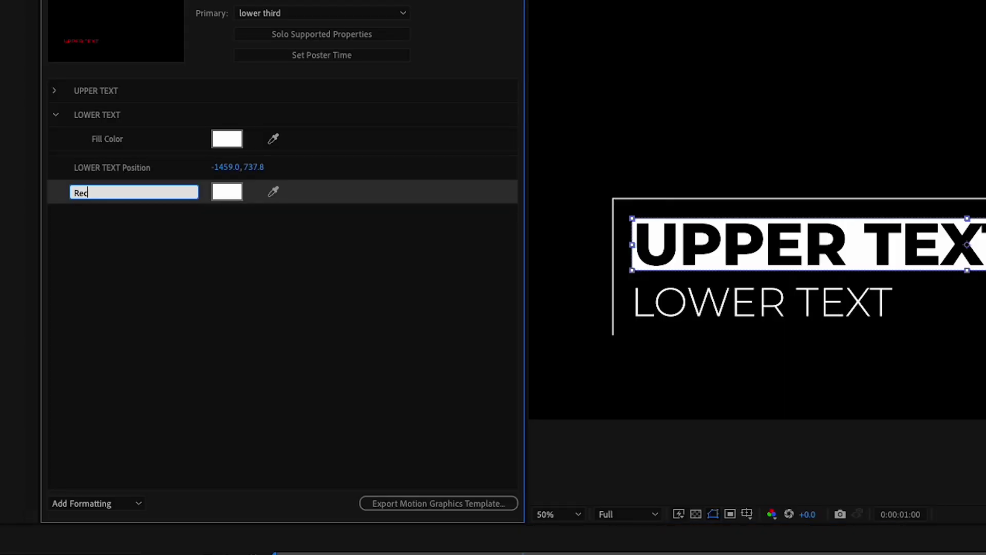
pyautogui.write('tangle color')
pyautogui.press('Return')
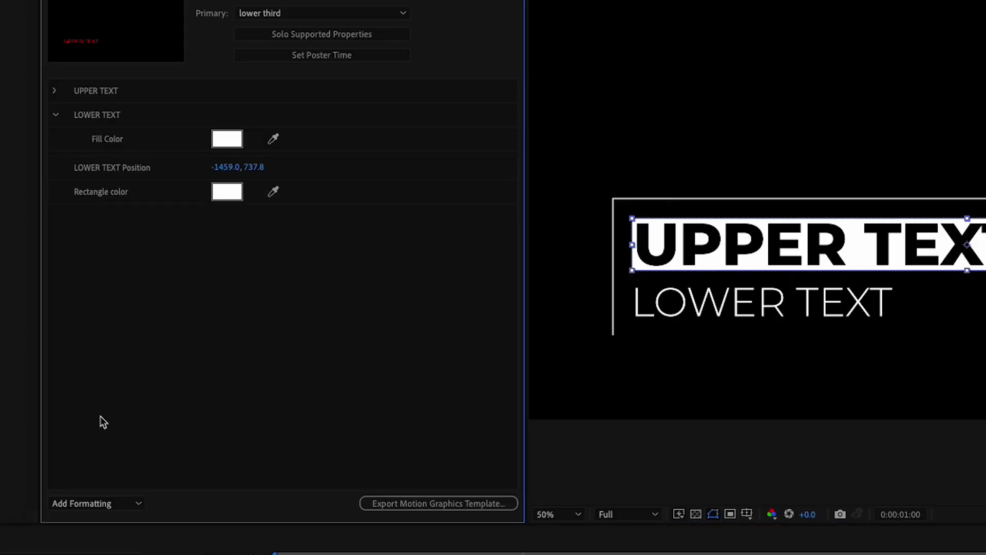
# Add the Stroke 1 Color property of STROKE LAYER to the Essential Graphics template
pyautogui.click(187, 325)
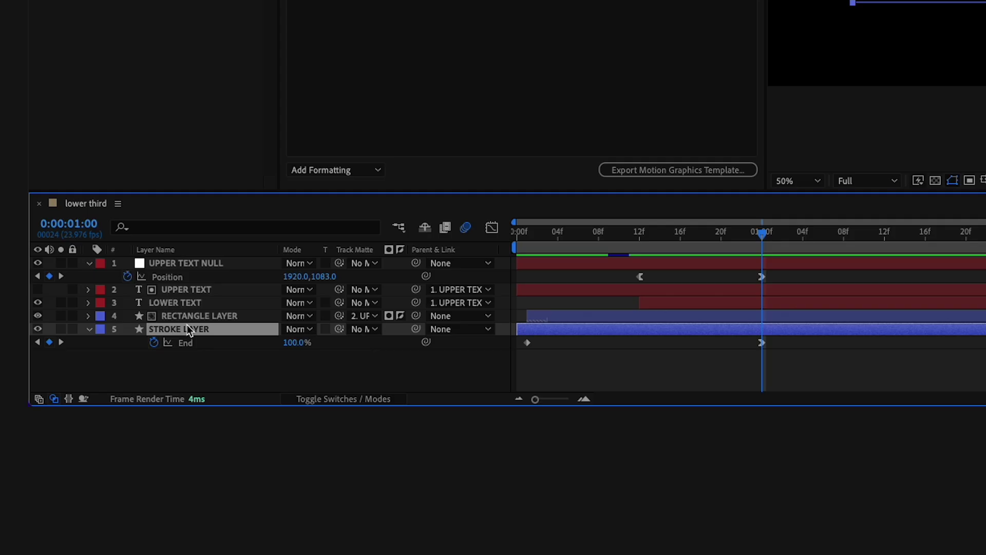
pyautogui.click(89, 328)
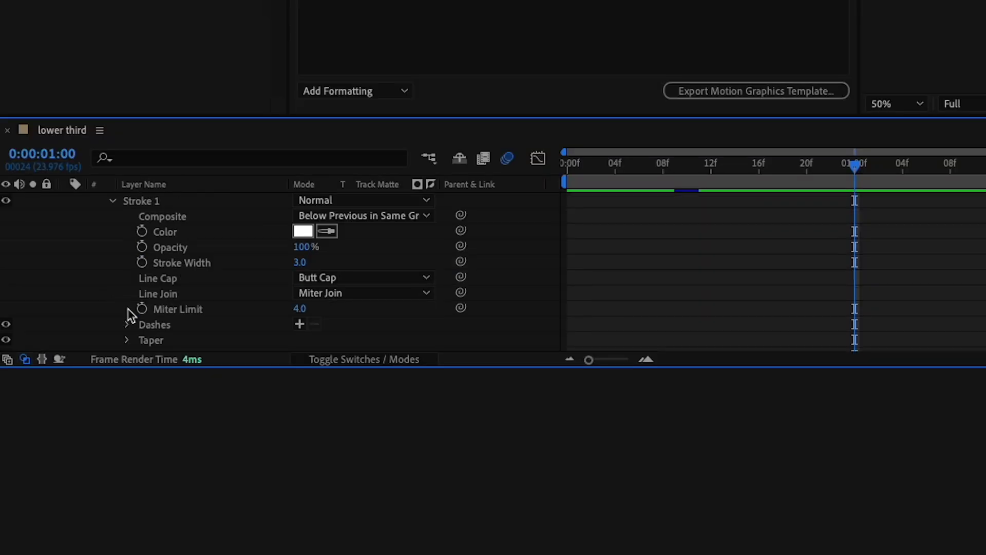
pyautogui.scroll(-2, 134, 316)
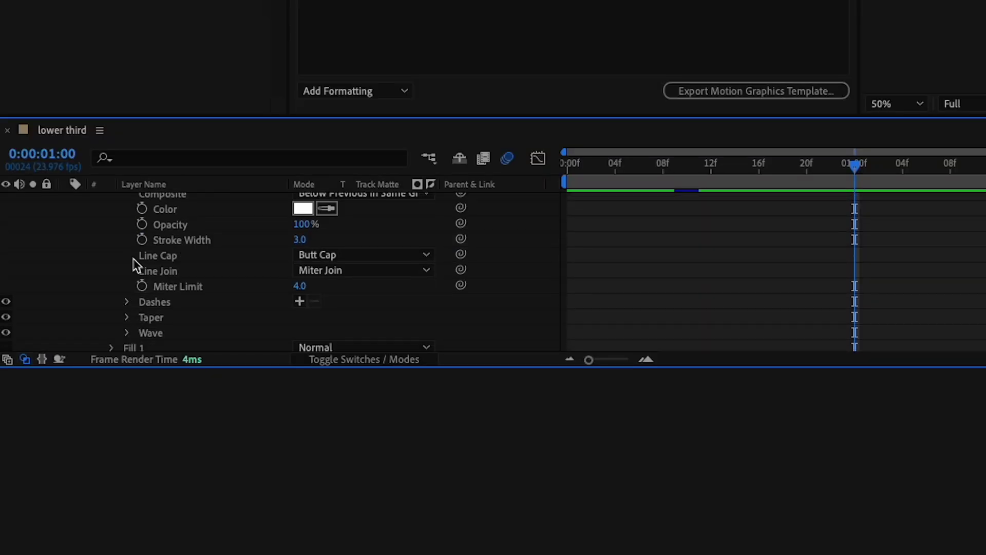
pyautogui.scroll(3, 154, 247)
pyautogui.click(168, 250)
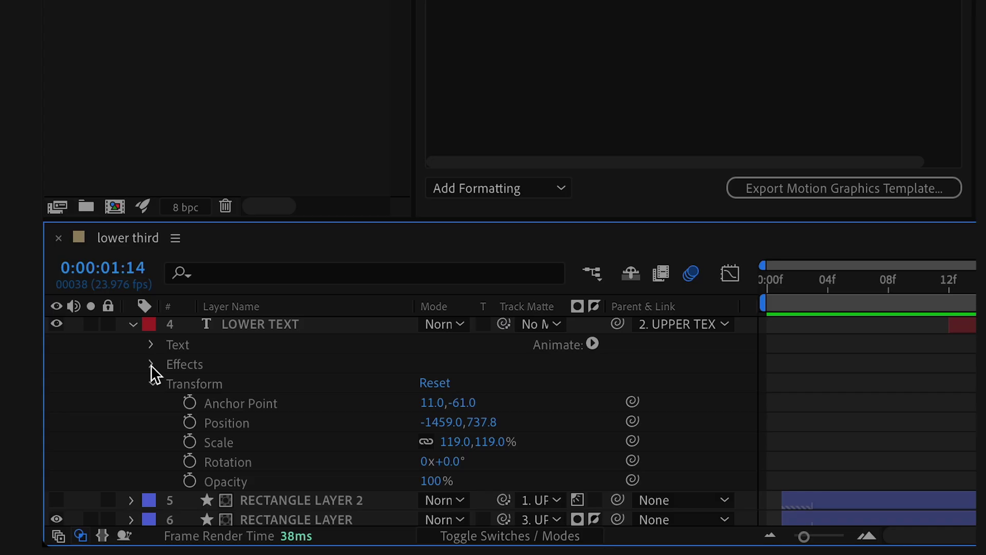
# Add the LOWER TEXT layer's Source Text property at the start of the template's LOWER TEXT group
pyautogui.click(151, 364)
pyautogui.click(153, 364)
pyautogui.click(150, 344)
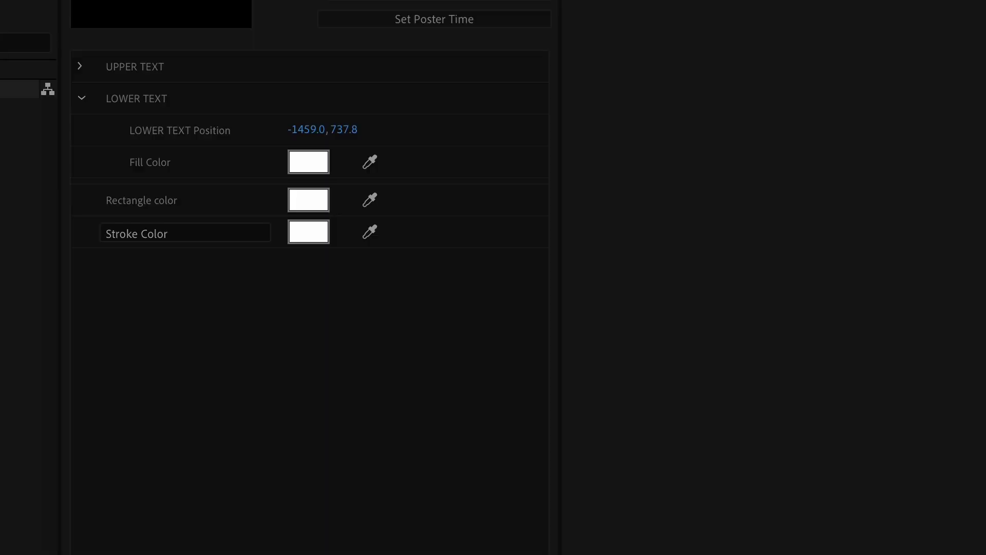
pyautogui.moveTo(136, 460); pyautogui.dragTo(169, 128)
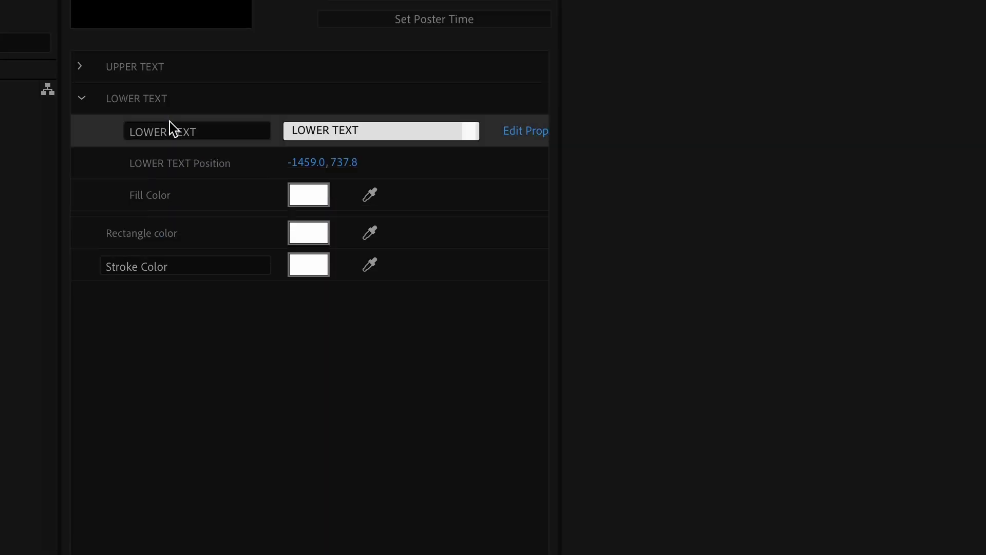
# Enable custom font selection, font size adjustment and faux styles for the LOWER TEXT property and collapse its group
pyautogui.click(511, 164)
pyautogui.click(518, 134)
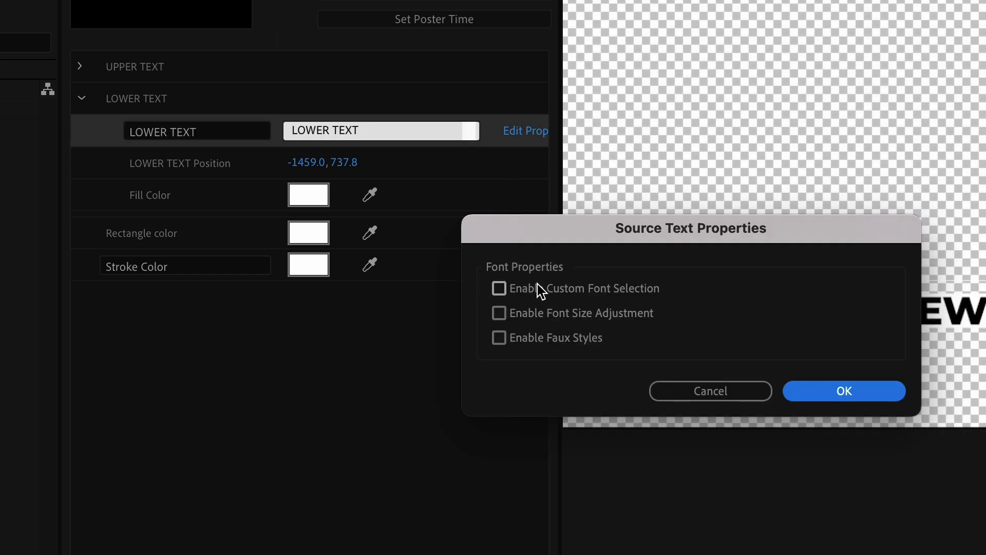
pyautogui.click(535, 289)
pyautogui.click(524, 314)
pyautogui.click(522, 340)
pyautogui.click(812, 399)
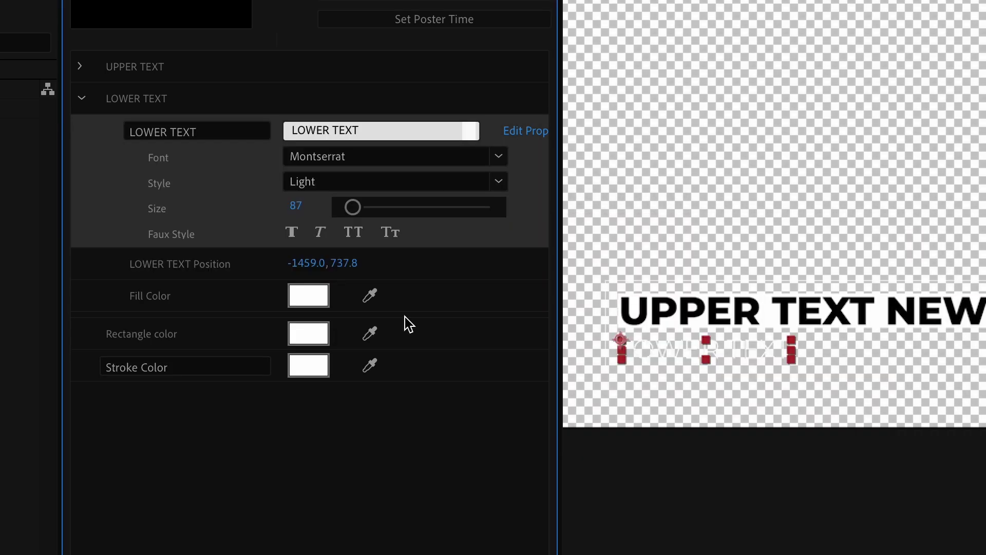
pyautogui.click(276, 493)
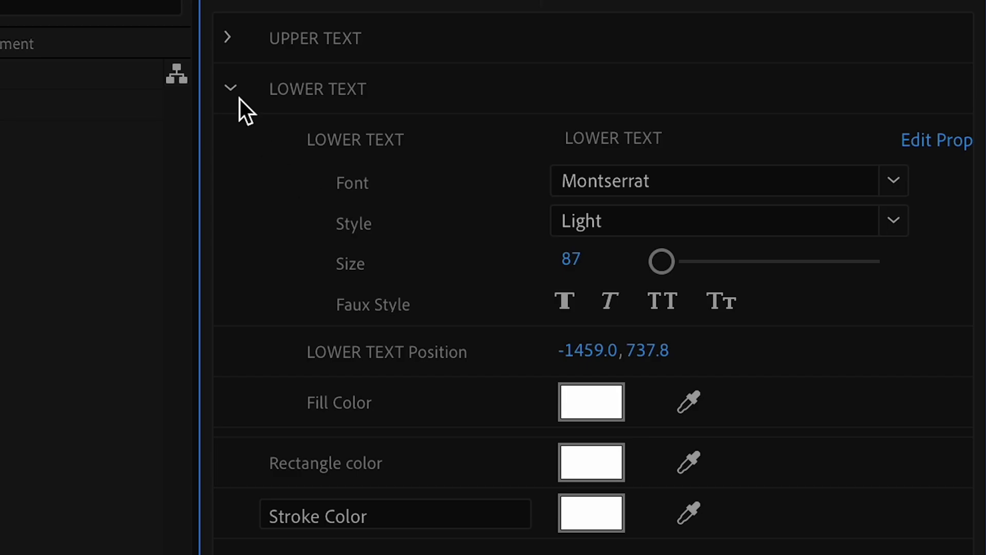
pyautogui.click(82, 100)
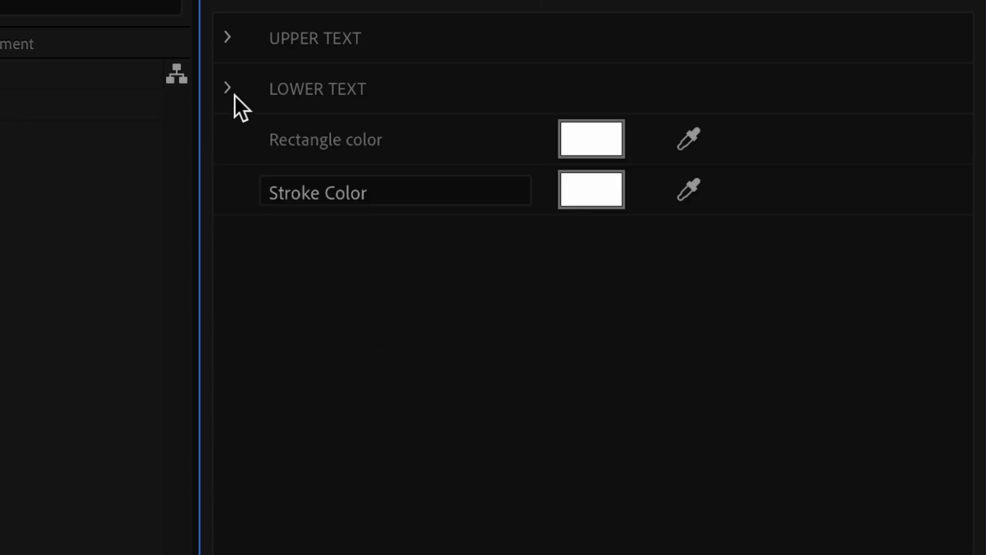
# Start exporting the motion graphics template, saving the project first, and choose My Library as the destination
pyautogui.click(433, 438)
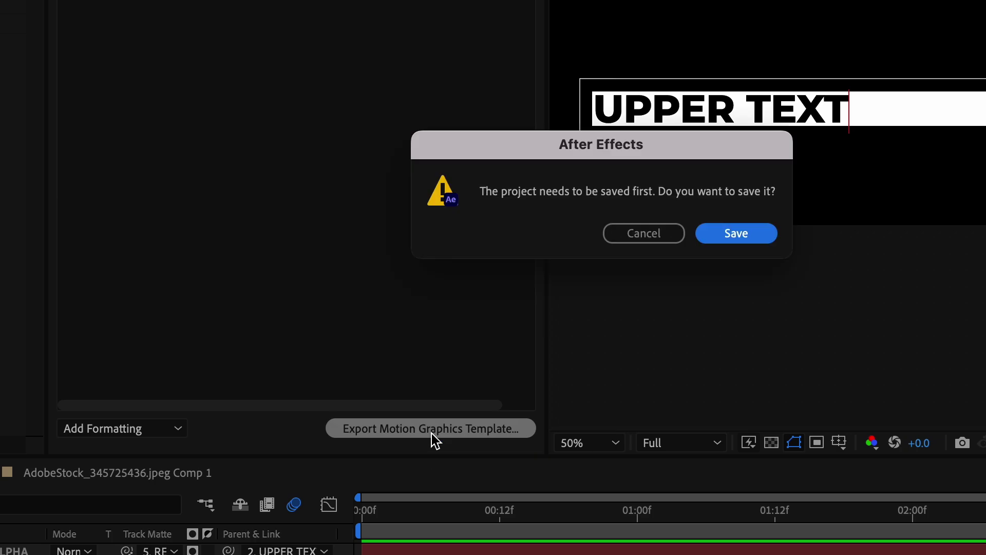
pyautogui.click(729, 238)
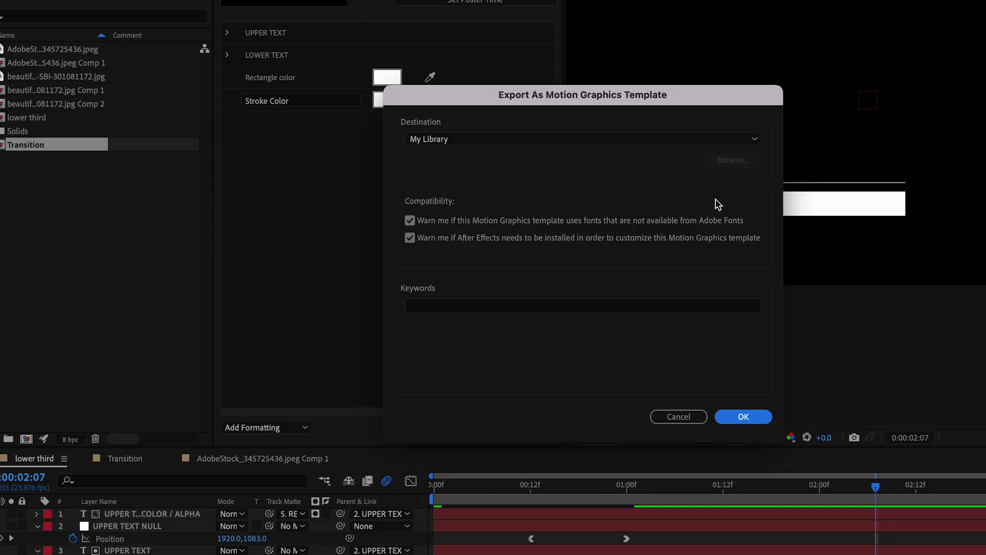
pyautogui.click(590, 141)
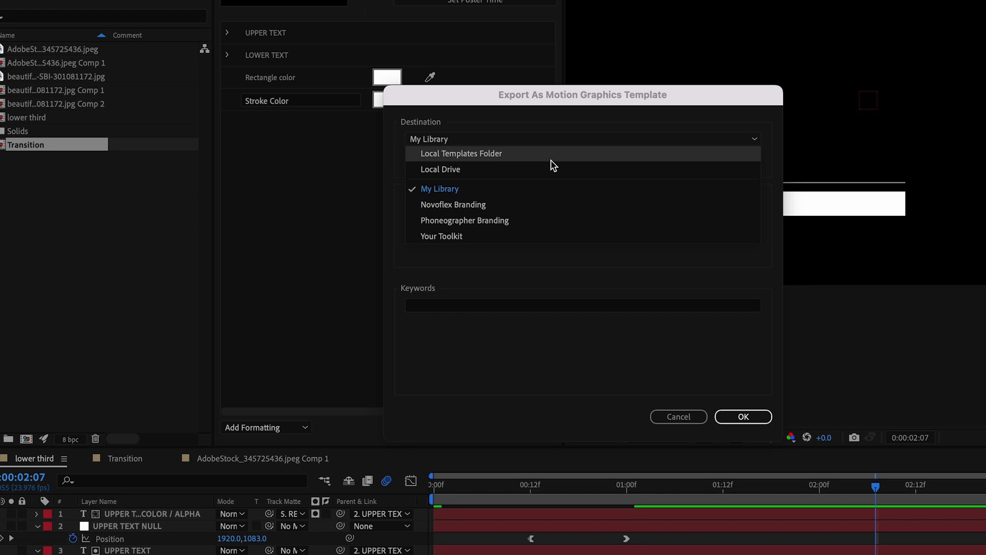
pyautogui.click(526, 187)
# Add the keywords "lower third" and "clean" to the template being exported
pyautogui.click(456, 306)
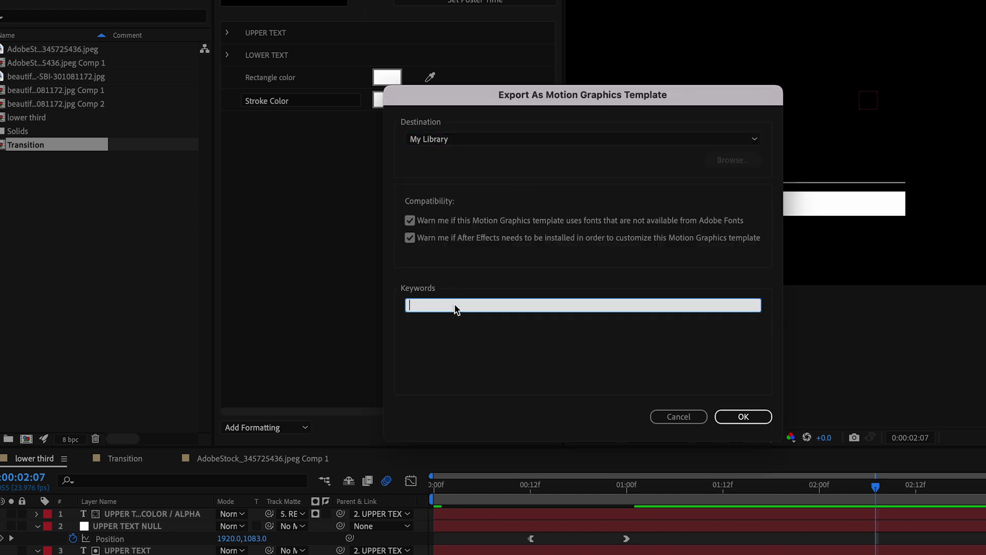
pyautogui.write('lower third, clean')
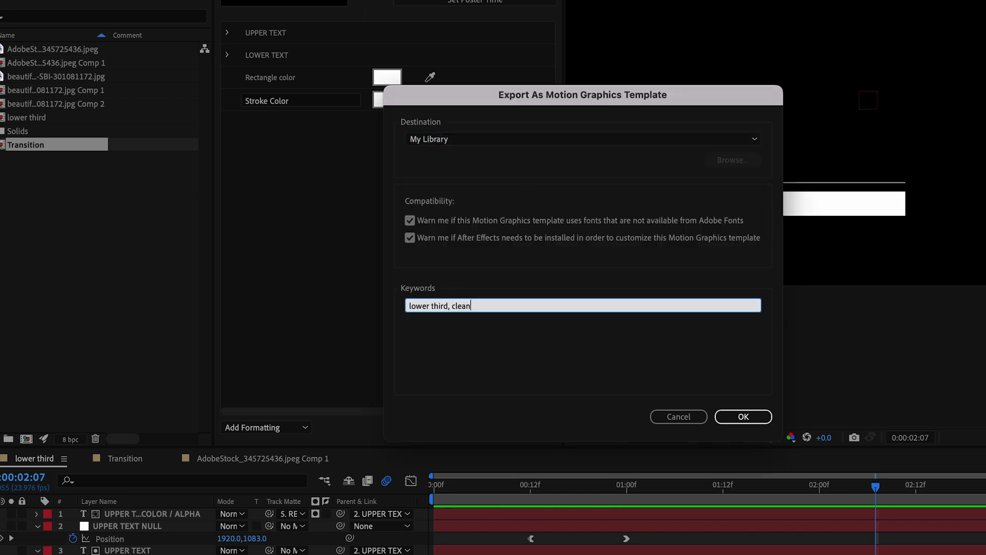
pyautogui.press('Return')
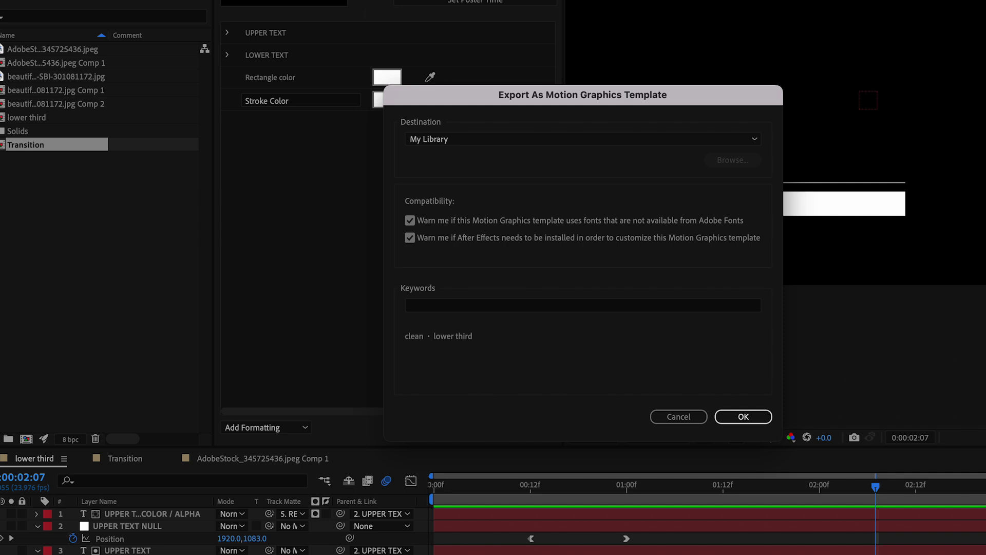
# Complete the export of the motion graphics template to My Library
pyautogui.click(744, 418)
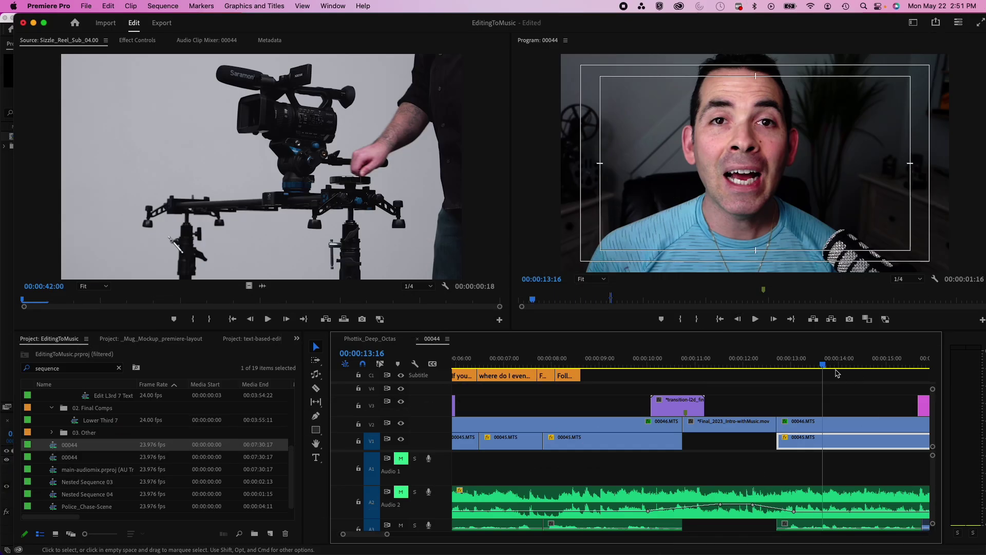
# Switch to Premiere Pro, find a place for the lower third in sequence 00044, and display Essential Graphics
pyautogui.moveTo(837, 366); pyautogui.dragTo(859, 402)
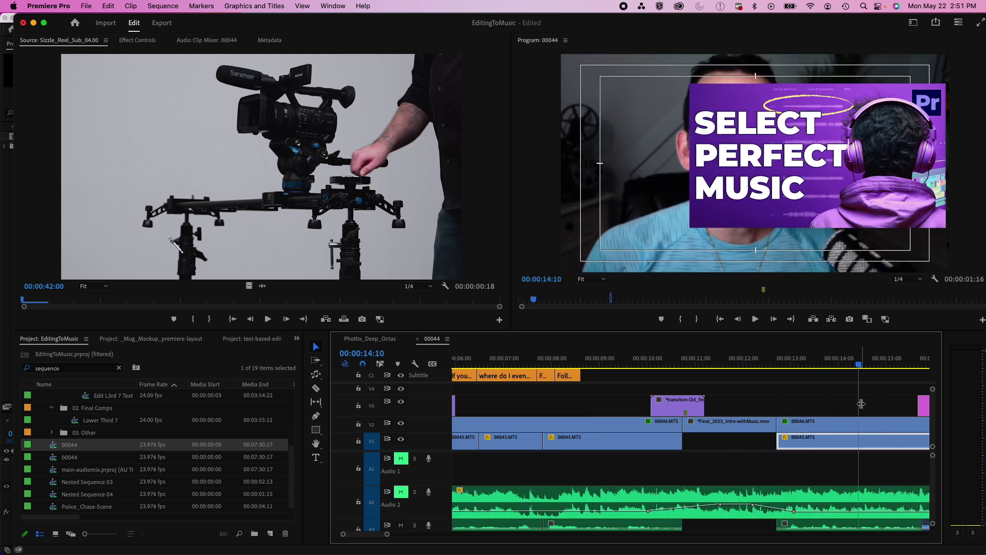
pyautogui.click(826, 426)
pyautogui.hscroll(8, 824, 427)
pyautogui.hscroll(10, 824, 429)
pyautogui.click(524, 362)
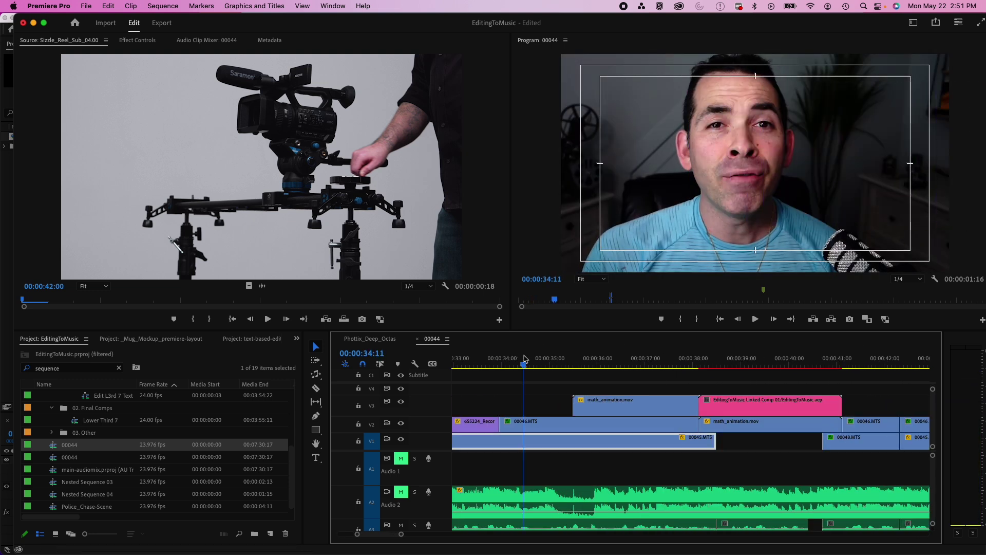
pyautogui.click(896, 362)
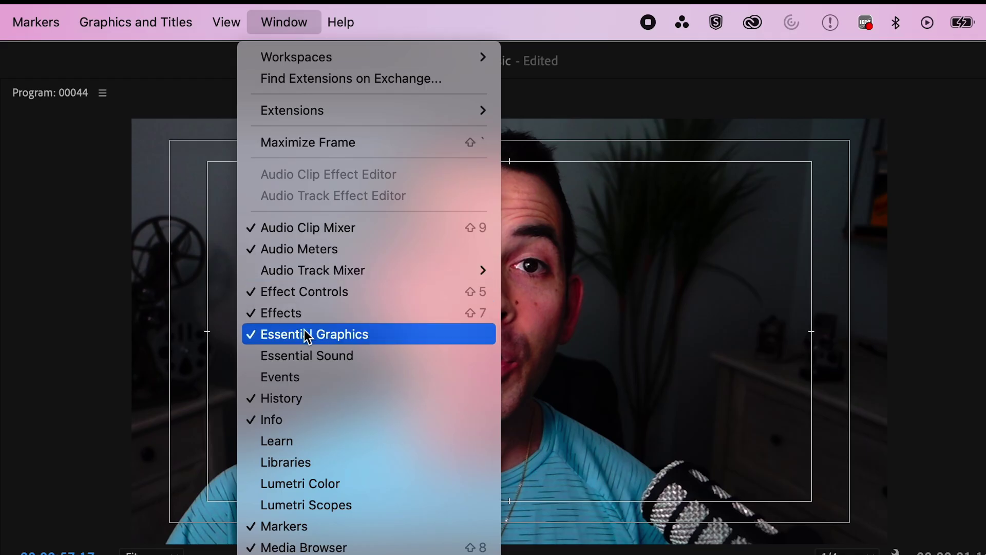
pyautogui.click(346, 170)
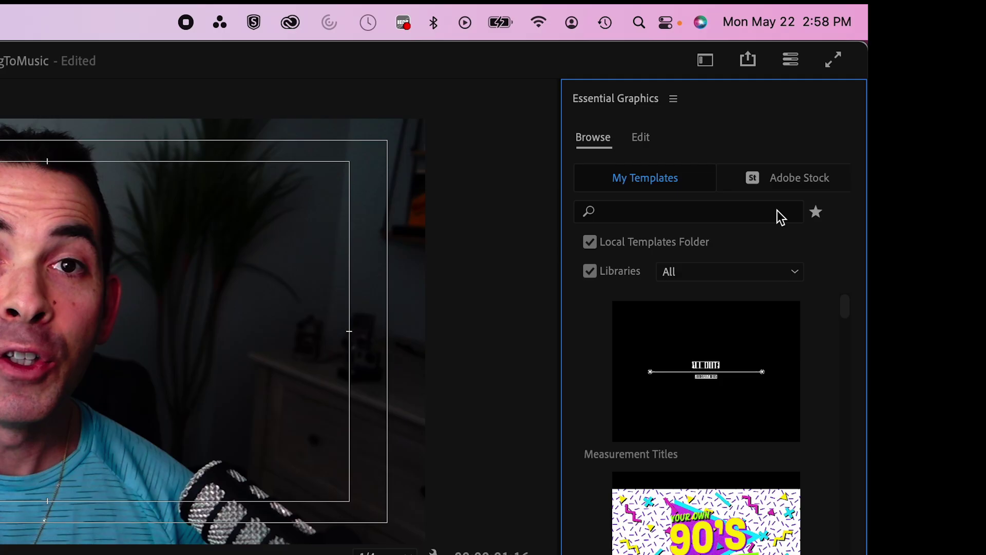
# Search the templates for lower thirds and place CLEAN TEXT LOWER THIRD on track V4 above the 00046.MTS clip
pyautogui.click(778, 211)
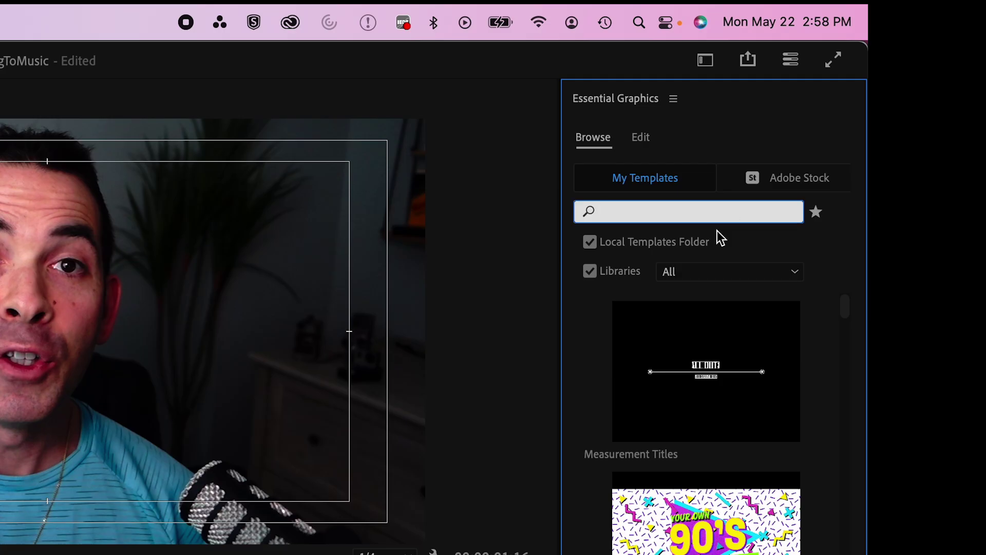
pyautogui.write('lower thi')
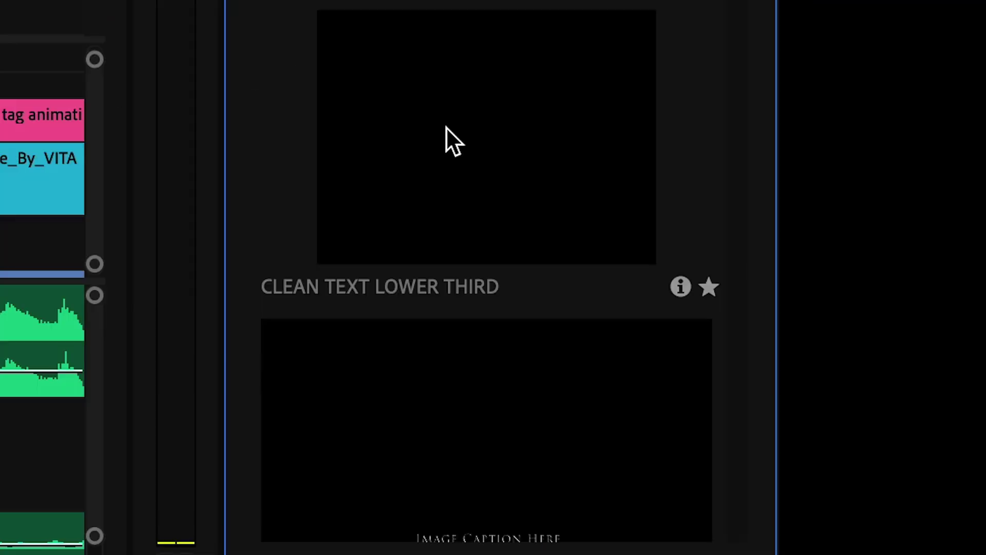
pyautogui.moveTo(446, 127); pyautogui.dragTo(84, 131)
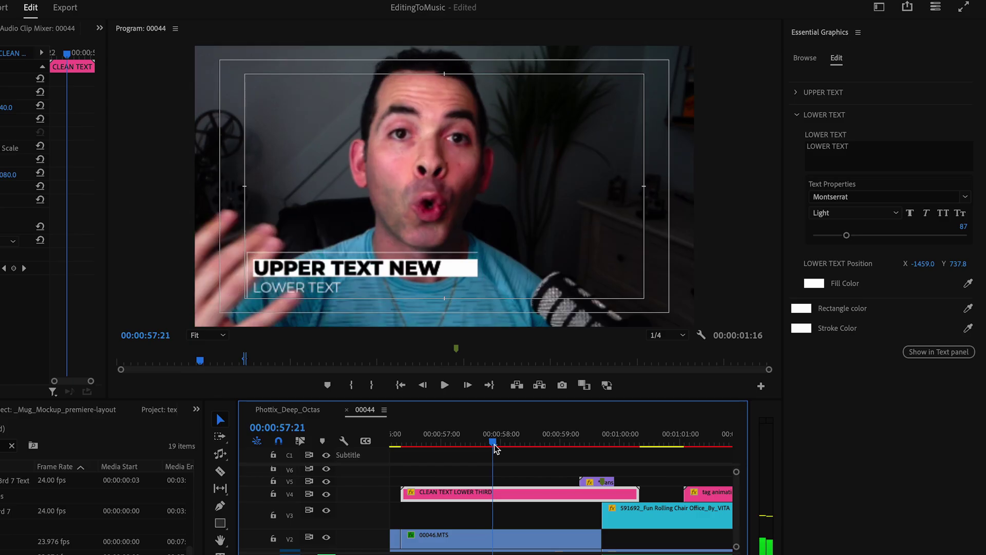
# Replace the lower third's LOWER TEXT with "LINES TO DESIGNS"
pyautogui.tripleClick(837, 159)
pyautogui.write('LINES')
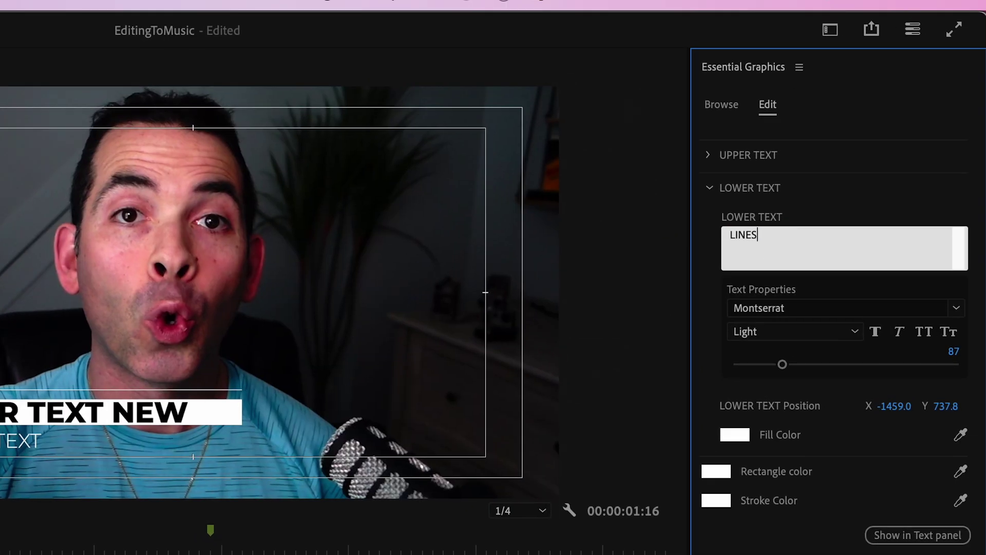
pyautogui.write(' TO DESIGNS')
pyautogui.click(750, 275)
# Replace the lower third's UPPER TEXT with the speaker's name and preview its animation in the sequence
pyautogui.click(739, 155)
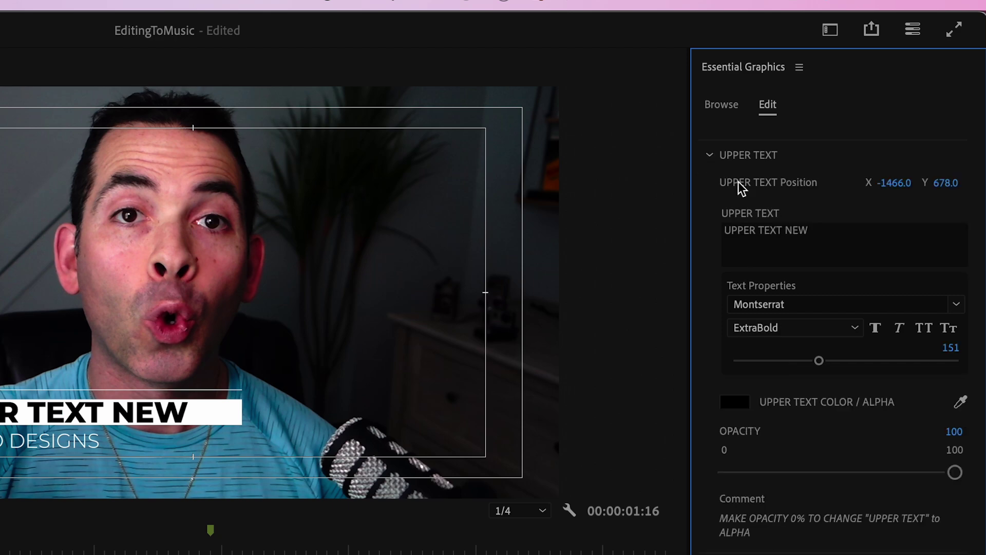
pyautogui.tripleClick(750, 232)
pyautogui.write('DAN M')
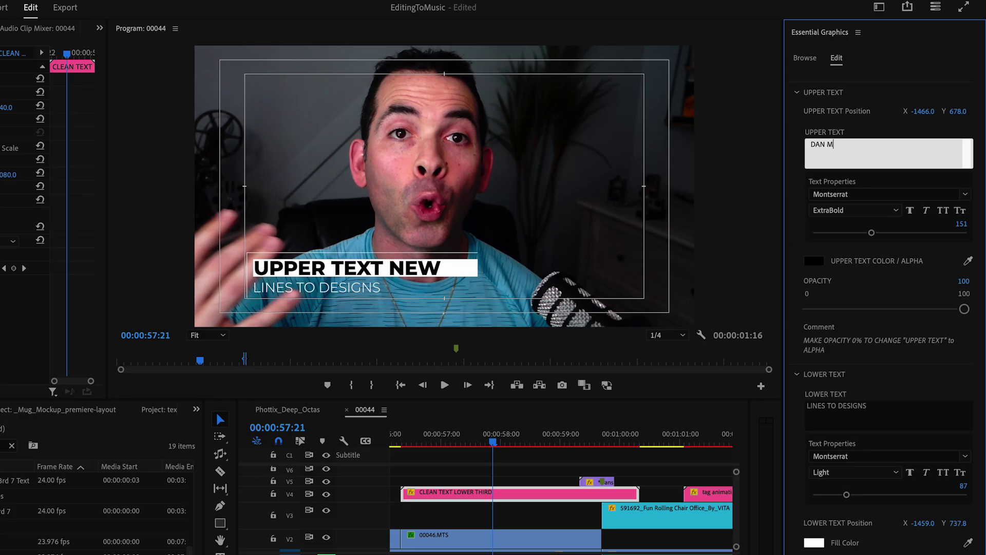
pyautogui.click(532, 470)
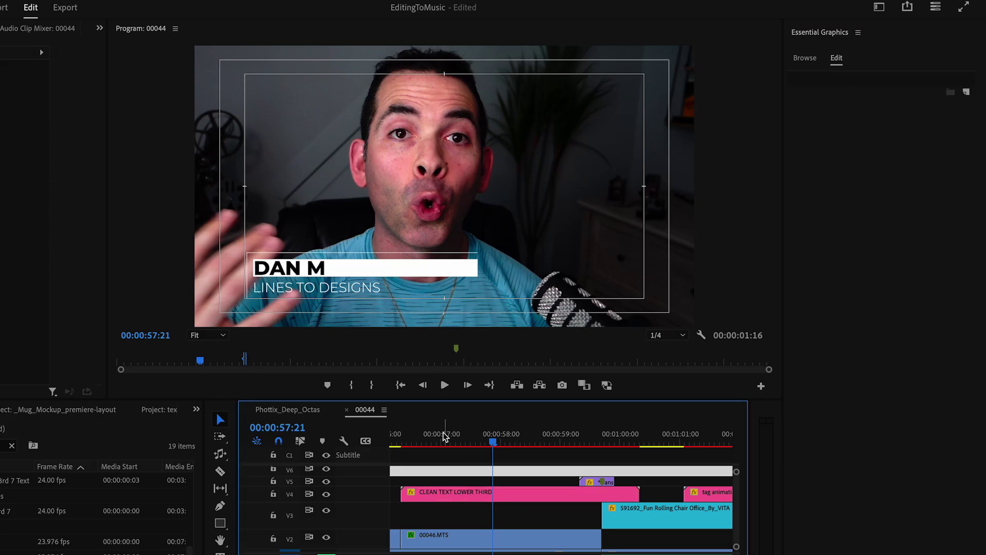
pyautogui.moveTo(425, 439); pyautogui.dragTo(479, 442)
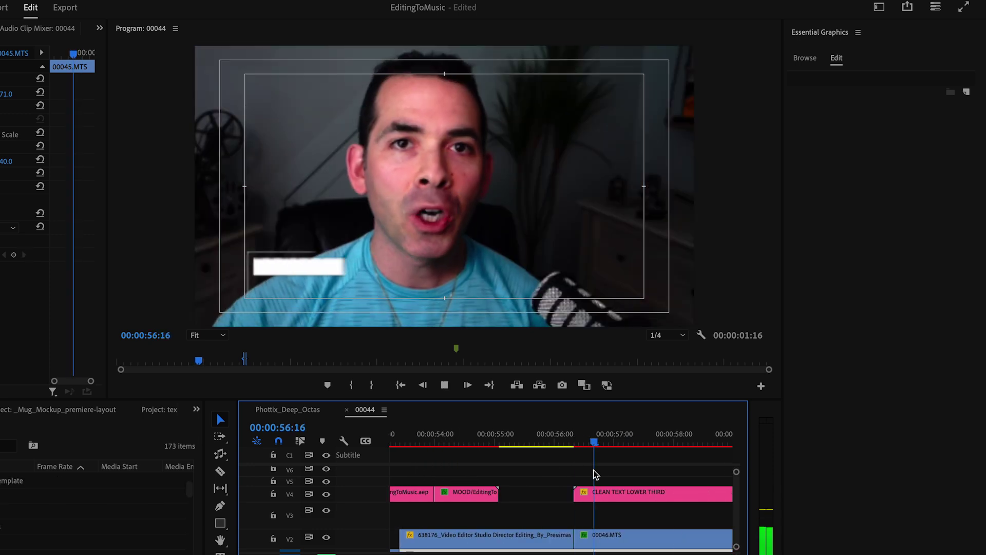
# Set the CLEAN TEXT LOWER THIRD clip's upper text opacity to 45 and play back the sequence
pyautogui.click(627, 490)
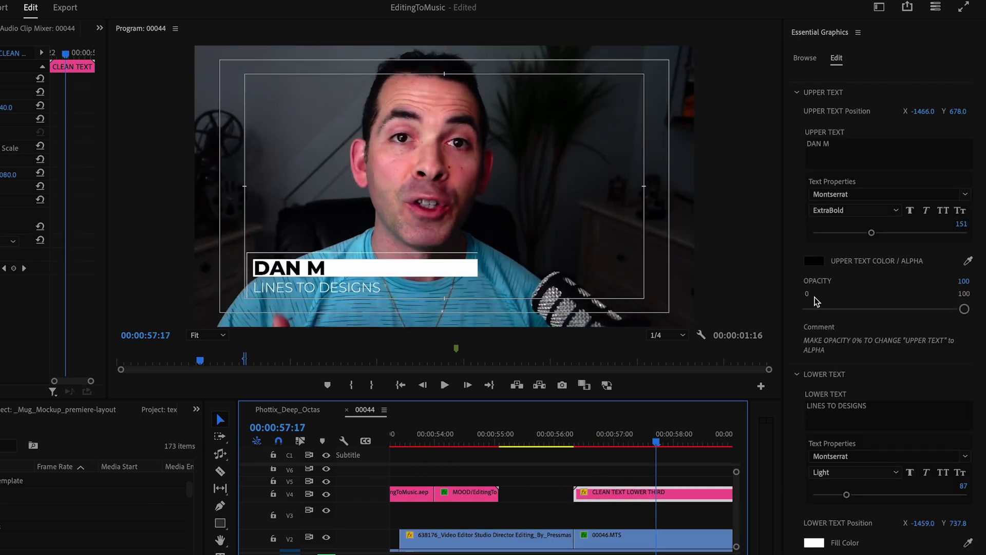
pyautogui.moveTo(835, 314); pyautogui.dragTo(877, 309)
pyautogui.press('space')
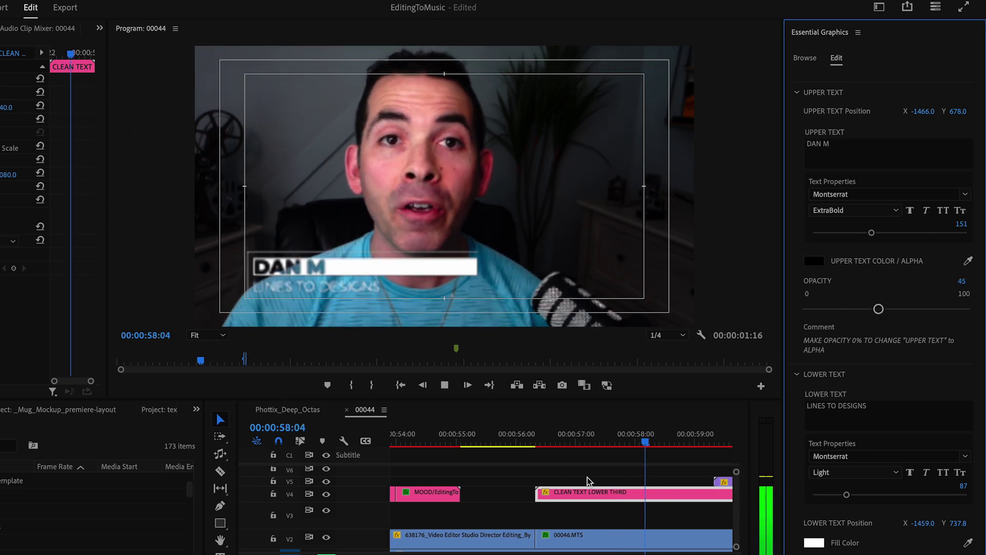